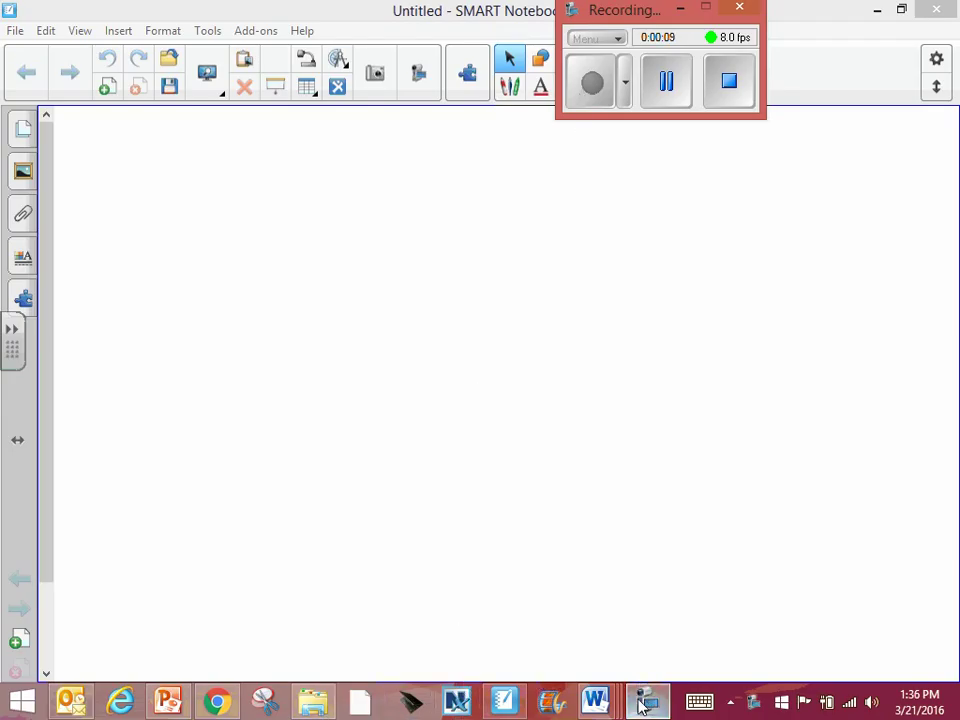
- Minimize SMART Notebook so the Word Trigonometric Ratios worksheet shows
click(502, 704)
- Bring the worksheet forward and ink an eye at the triangle's θ vertex
click(502, 704)
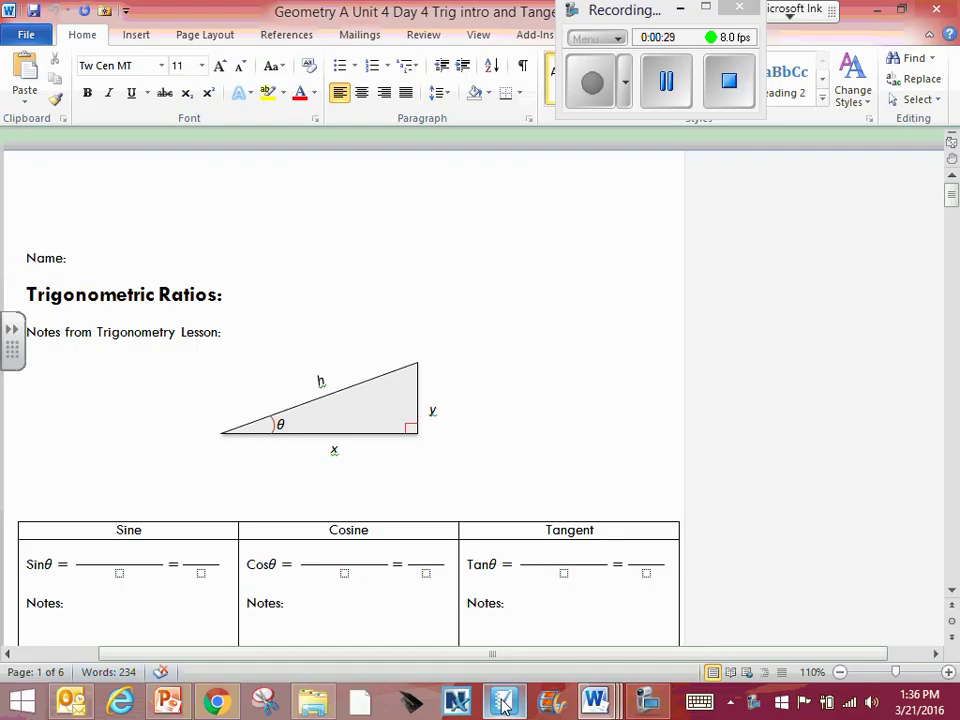
click(175, 425)
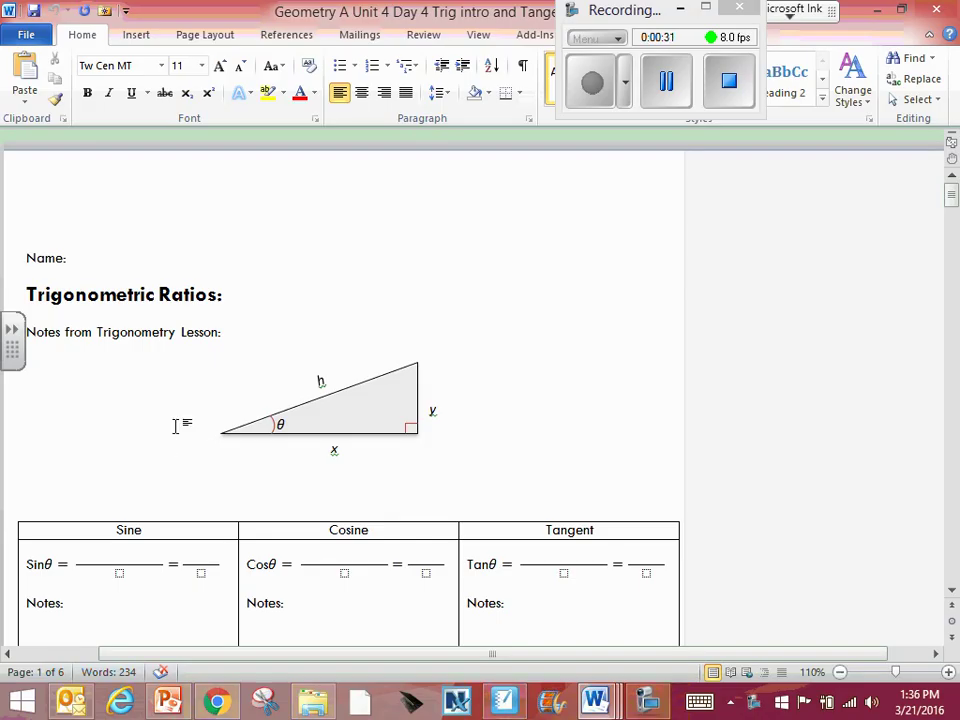
mouse_move(180, 416)
mouse_down()
mouse_move(182, 463)
mouse_move(175, 441)
mouse_move(205, 441)
mouse_up()
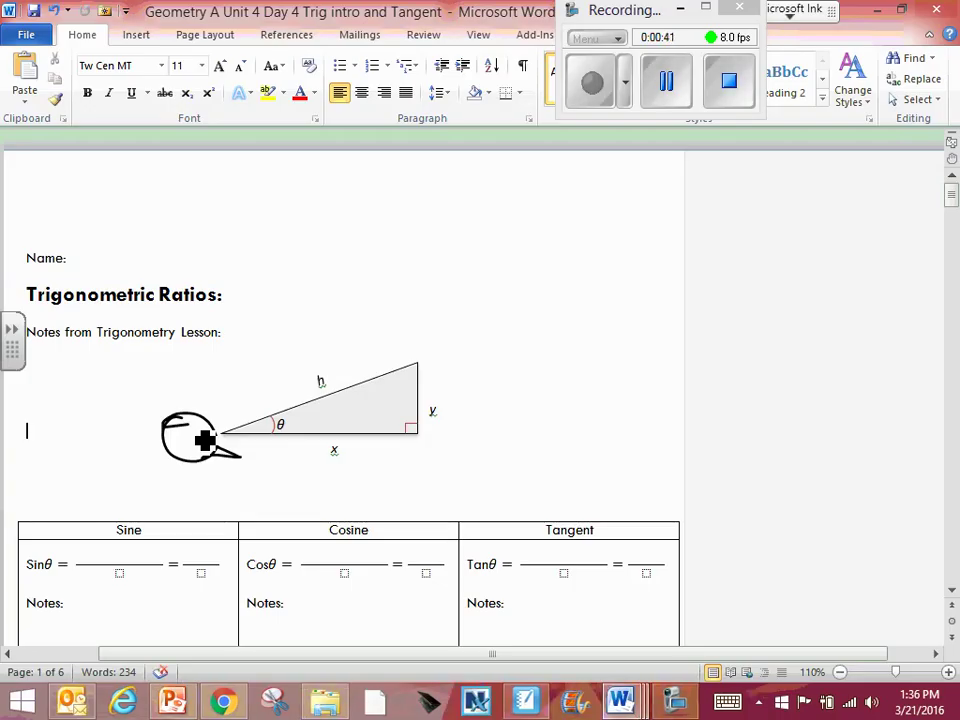
- Label the sides O, H and A and draw an arrow along the hypotenuse
drag(462, 404, 463, 405)
drag(291, 348, 291, 364)
drag(304, 347, 305, 362)
mouse_move(400, 425)
mouse_down()
mouse_move(346, 394)
mouse_move(370, 398)
mouse_up()
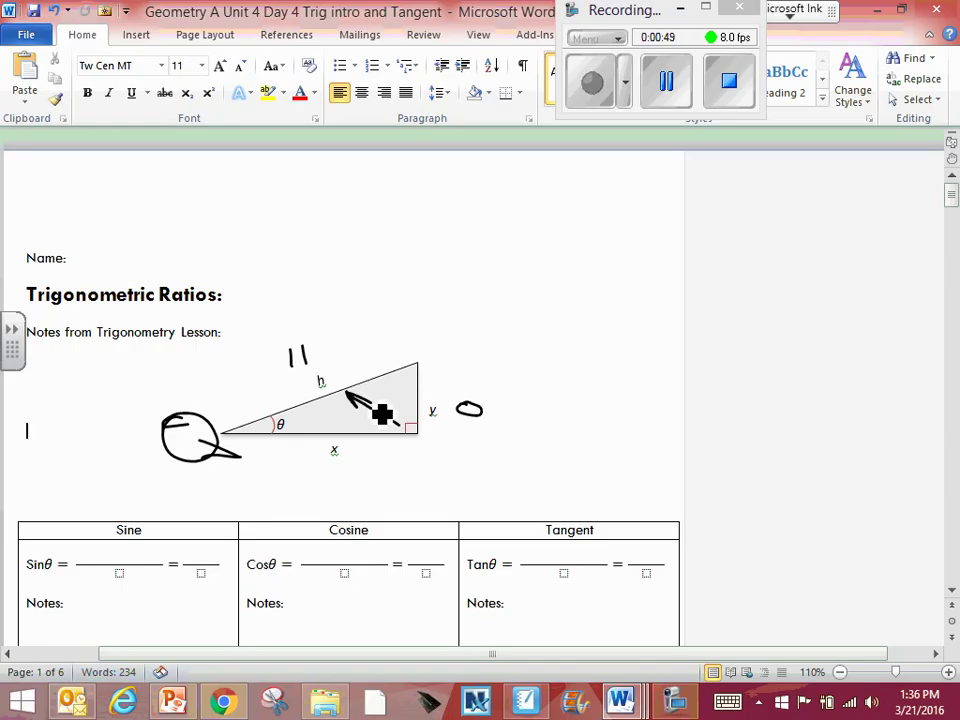
drag(287, 356, 305, 357)
mouse_move(354, 468)
mouse_down()
mouse_move(375, 468)
mouse_move(372, 457)
mouse_up()
- On the 13-5-12 triangle, ink an eye at θ, label side 5 O, and erase a misplaced A
drag(952, 196, 952, 227)
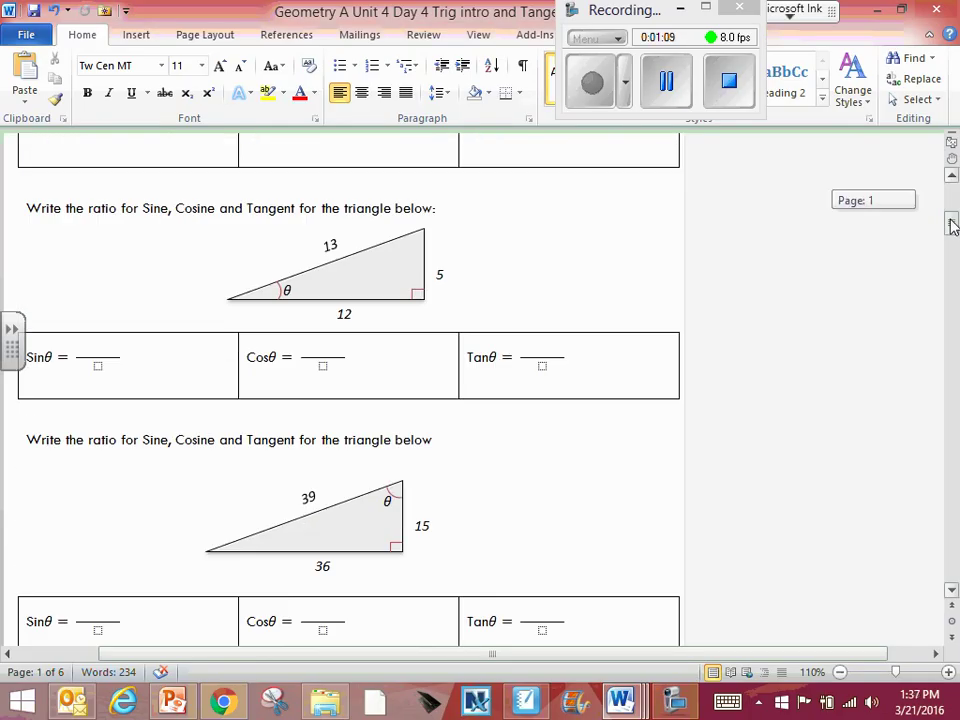
drag(952, 227, 953, 229)
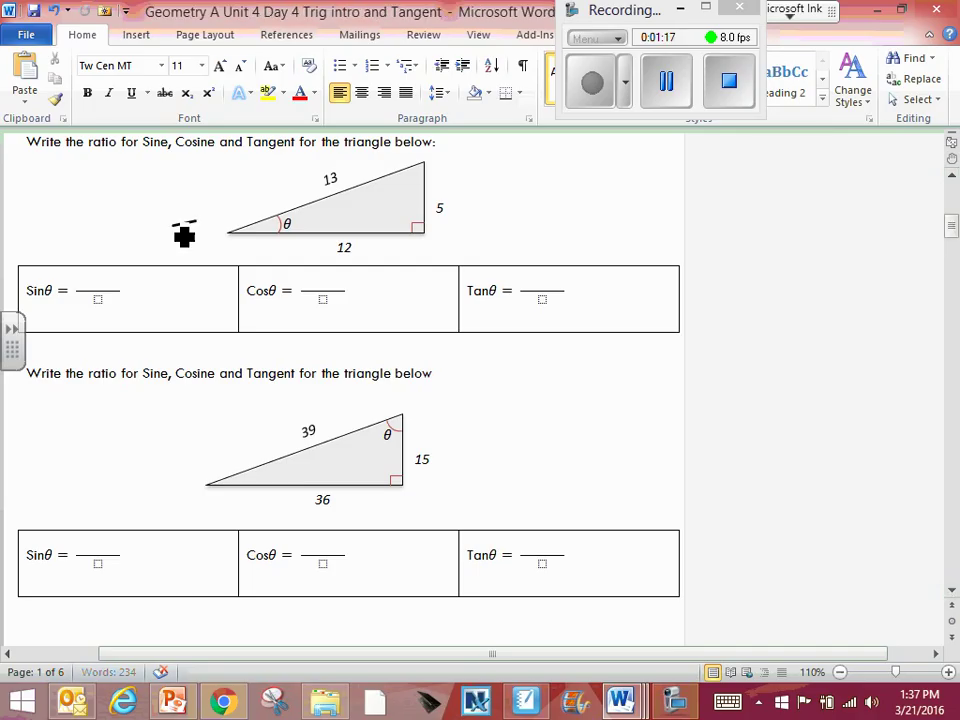
mouse_move(197, 219)
mouse_down()
mouse_move(222, 238)
mouse_move(208, 240)
mouse_move(210, 251)
mouse_move(197, 240)
mouse_up()
mouse_move(465, 186)
mouse_down()
mouse_move(471, 205)
mouse_move(462, 192)
mouse_up()
drag(289, 185, 314, 180)
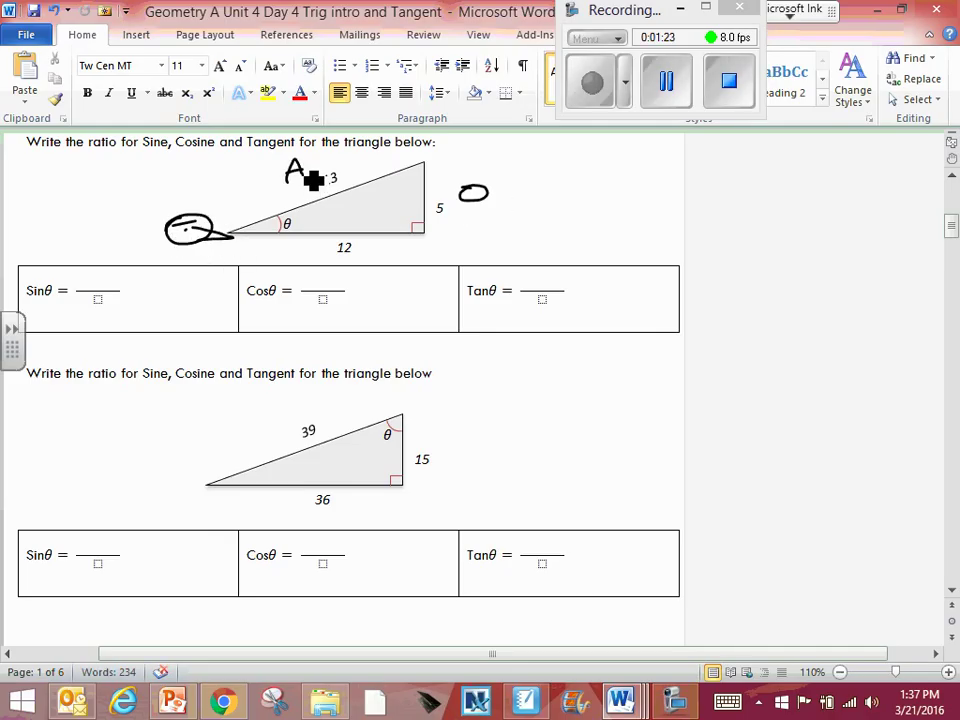
click(296, 172)
- Write H by the 13 side and A by the 12 side, then ink an eye at the second triangle's θ
drag(281, 158, 281, 184)
mouse_move(291, 158)
mouse_down()
mouse_move(291, 184)
mouse_move(303, 172)
mouse_up()
drag(311, 257, 329, 256)
drag(314, 250, 336, 252)
click(585, 105)
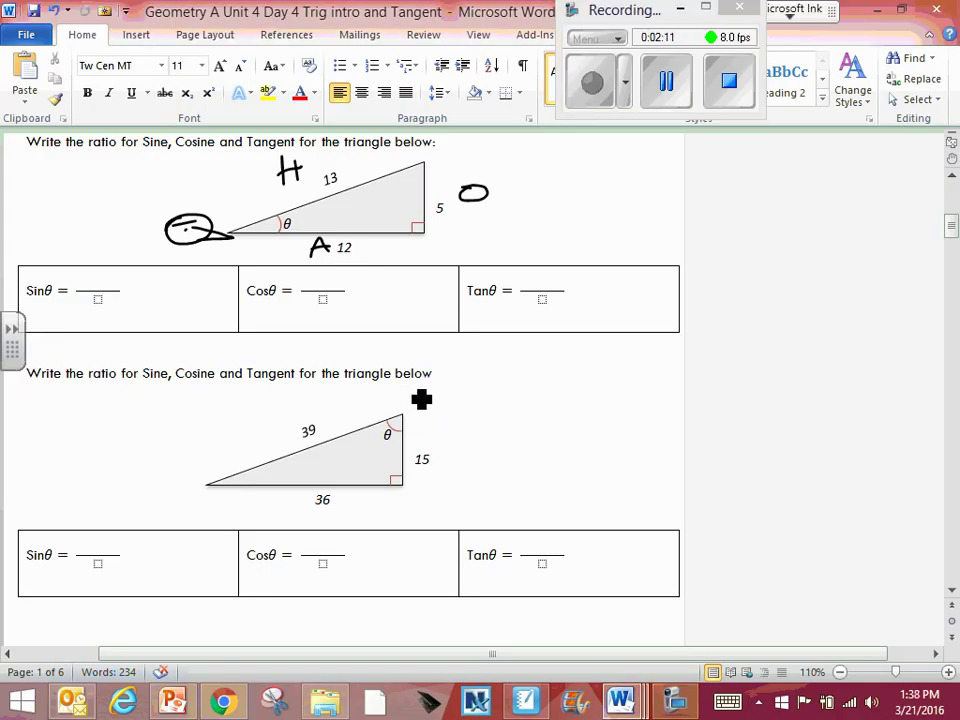
mouse_move(421, 399)
mouse_down()
mouse_move(429, 392)
mouse_move(441, 431)
mouse_up()
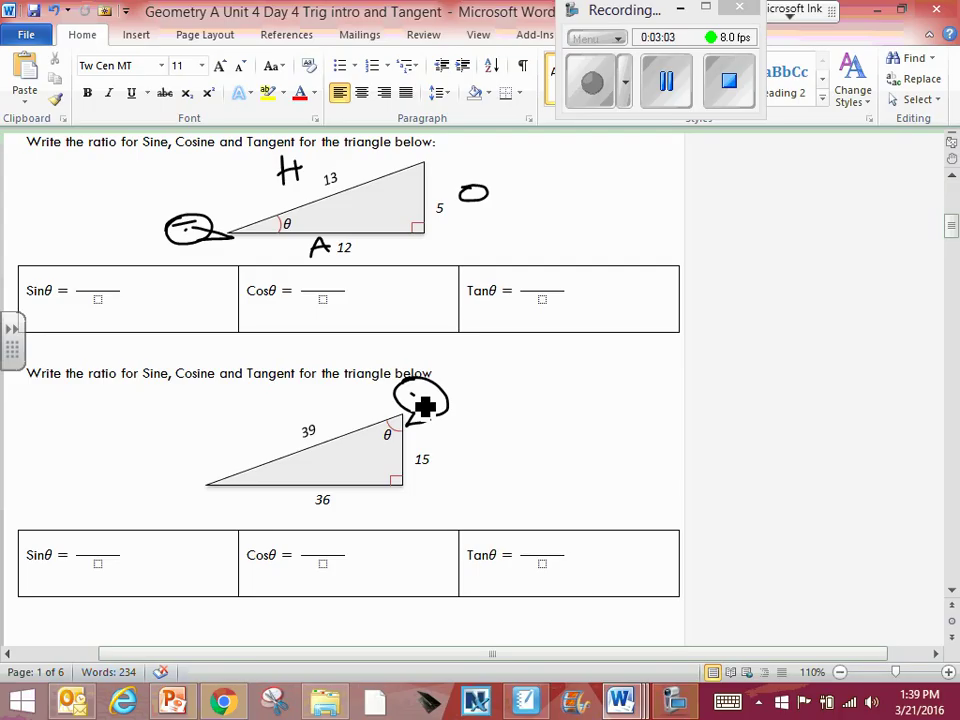
- Label the 39 side H, the 36 side O and the 15 side A
click(591, 86)
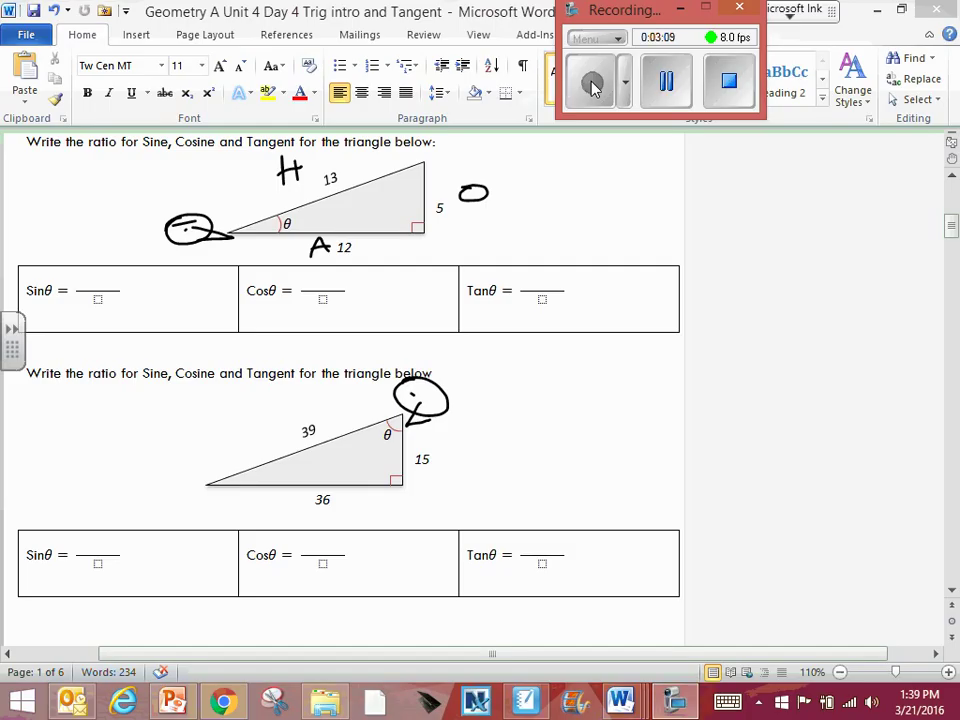
click(308, 409)
mouse_move(297, 399)
mouse_down()
mouse_move(297, 420)
mouse_move(277, 420)
mouse_move(297, 410)
mouse_up()
mouse_move(311, 510)
mouse_down()
mouse_move(311, 526)
mouse_move(312, 510)
mouse_up()
drag(436, 466, 460, 466)
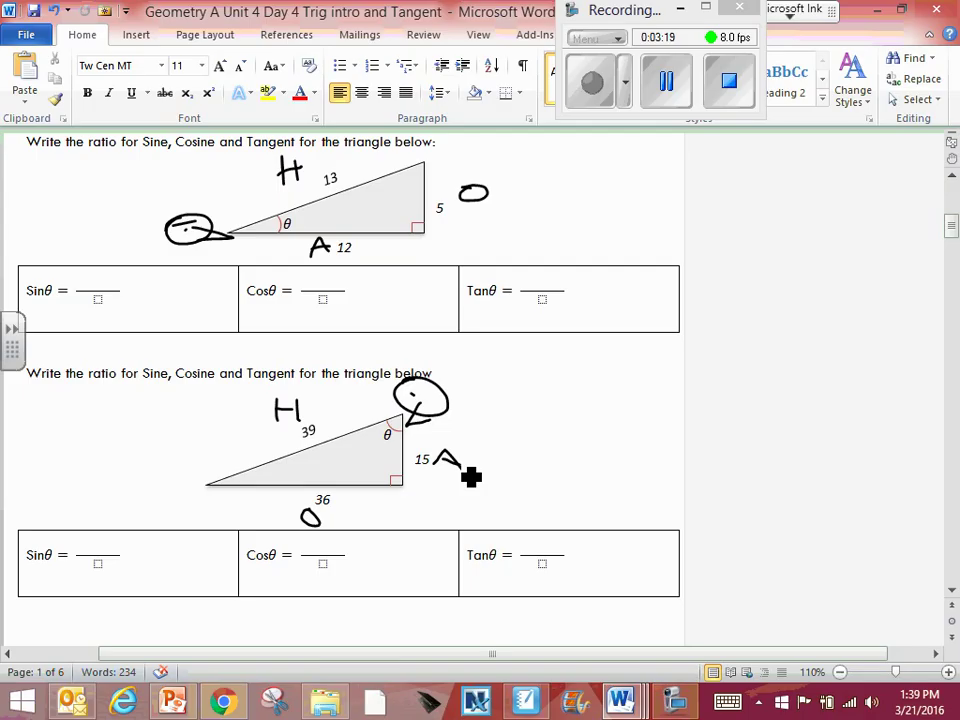
- Handwrite S O/H, C A/H, T O/A in the margin beside the triangle
drag(648, 353, 616, 371)
drag(670, 338, 662, 344)
mouse_move(655, 352)
mouse_down()
mouse_move(688, 353)
mouse_move(678, 380)
mouse_move(684, 370)
mouse_move(659, 390)
mouse_up()
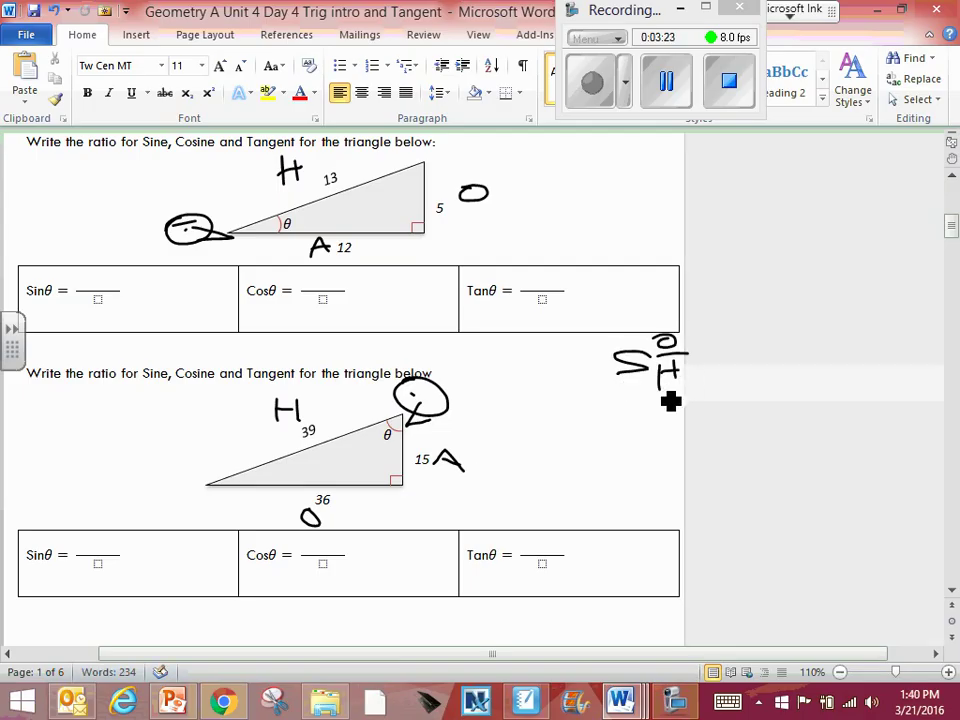
mouse_move(719, 336)
mouse_down()
mouse_move(721, 374)
mouse_move(736, 328)
mouse_move(748, 352)
mouse_move(731, 388)
mouse_move(745, 377)
mouse_up()
drag(743, 366, 744, 386)
mouse_move(773, 340)
mouse_down()
mouse_move(772, 372)
mouse_move(790, 336)
mouse_up()
mouse_move(812, 318)
mouse_down()
mouse_move(810, 330)
mouse_move(815, 320)
mouse_move(828, 342)
mouse_move(821, 364)
mouse_up()
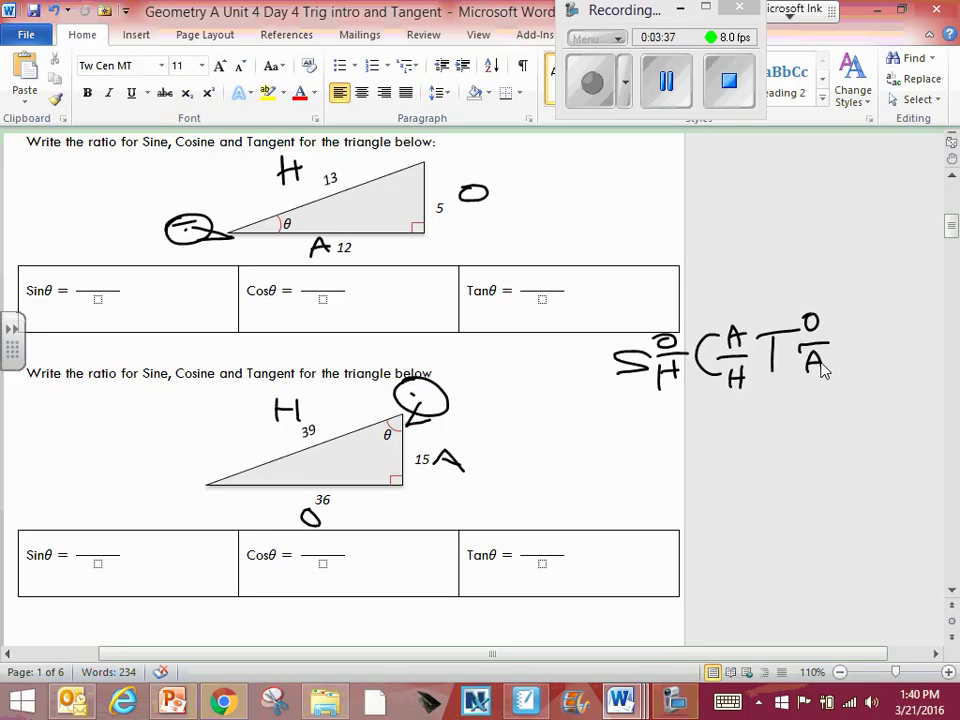
- Ink O/H, A/H and O/A in the first table's Sinθ, Cosθ and Tanθ cells
drag(160, 268, 158, 270)
mouse_move(144, 283)
mouse_down()
mouse_move(168, 283)
mouse_move(148, 315)
mouse_up()
drag(142, 307, 166, 307)
mouse_move(362, 290)
mouse_down()
mouse_move(381, 289)
mouse_move(379, 281)
mouse_move(368, 316)
mouse_up()
mouse_move(379, 300)
mouse_down()
mouse_move(380, 318)
mouse_move(383, 308)
mouse_up()
drag(612, 272, 600, 272)
mouse_move(590, 290)
mouse_down()
mouse_move(622, 292)
mouse_move(618, 311)
mouse_up()
drag(601, 304, 615, 304)
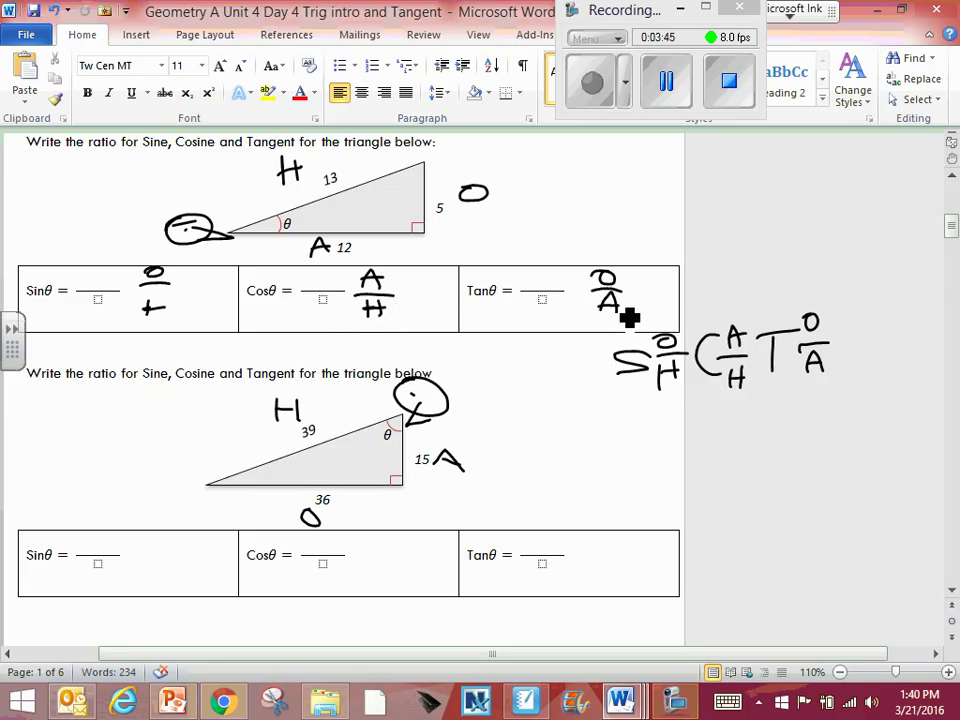
- Ink the same O/H, A/H and O/A ratios in the second table's cells
drag(158, 542, 156, 543)
mouse_move(142, 558)
mouse_down()
mouse_move(172, 558)
mouse_move(153, 588)
mouse_up()
mouse_move(167, 570)
mouse_down()
mouse_move(168, 588)
mouse_move(172, 578)
mouse_up()
drag(384, 541, 381, 551)
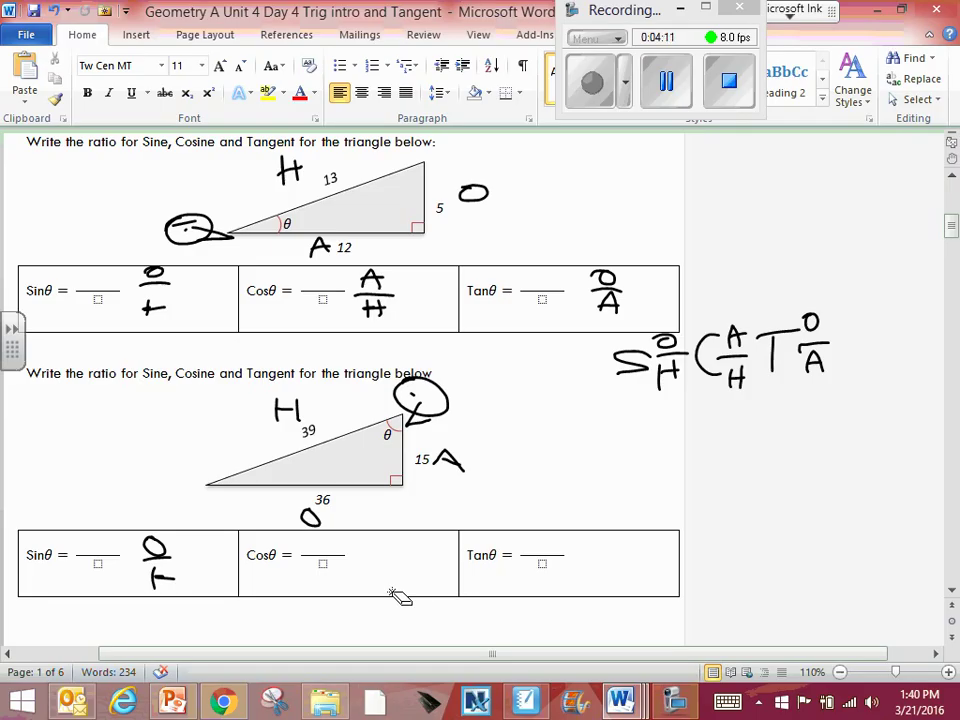
drag(363, 549, 381, 556)
mouse_move(366, 565)
mouse_down()
mouse_move(373, 588)
mouse_move(382, 580)
mouse_move(385, 588)
mouse_move(383, 550)
mouse_up()
drag(588, 533, 604, 552)
drag(588, 580, 603, 571)
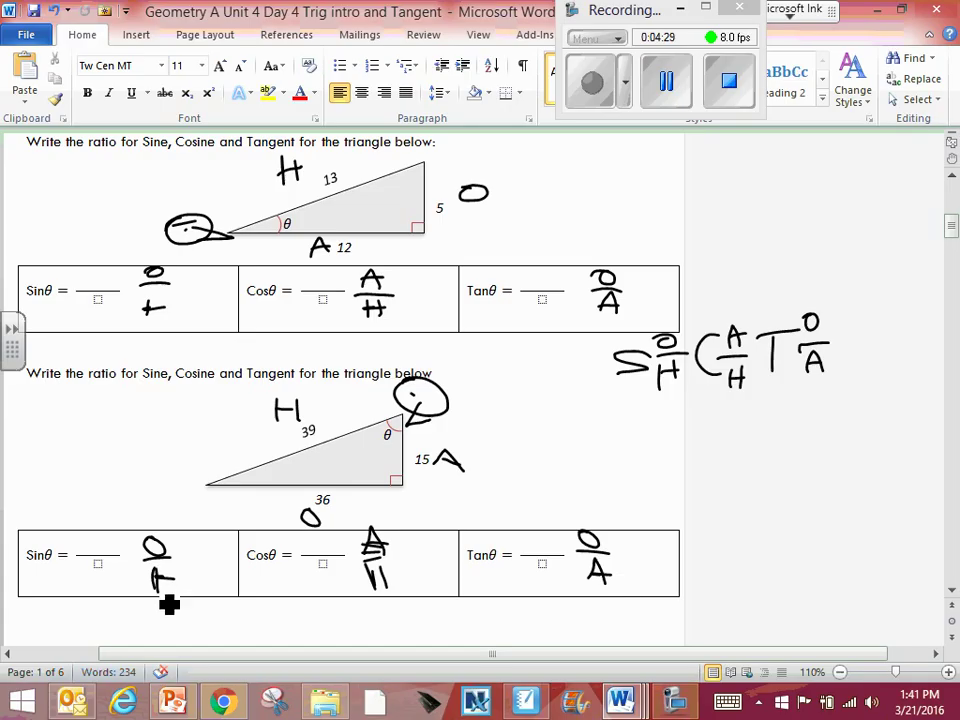
- Write 5/13, 12/13 and 5/12 into the first table's sine, cosine and tangent cells
mouse_move(81, 298)
mouse_down()
mouse_move(83, 318)
mouse_move(99, 318)
mouse_up()
mouse_move(92, 272)
mouse_down()
mouse_move(96, 287)
mouse_move(106, 271)
mouse_up()
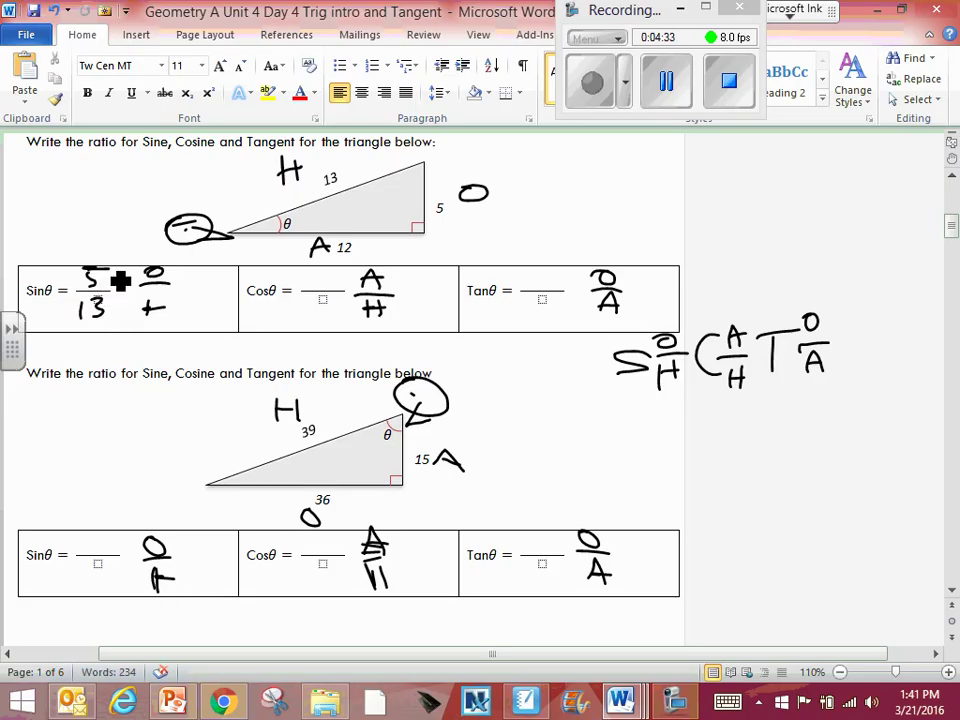
drag(304, 301, 304, 320)
drag(311, 302, 313, 320)
mouse_move(306, 273)
mouse_down()
mouse_move(306, 290)
mouse_move(339, 290)
mouse_up()
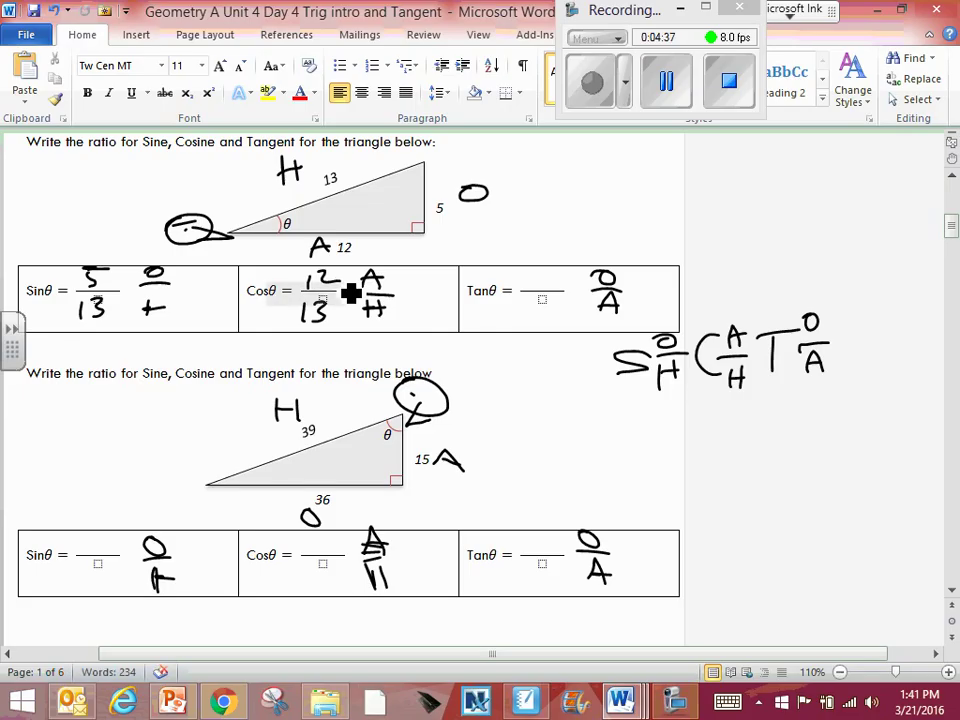
drag(534, 268, 530, 289)
mouse_move(534, 268)
mouse_down()
mouse_move(556, 267)
mouse_move(532, 320)
mouse_move(575, 318)
mouse_up()
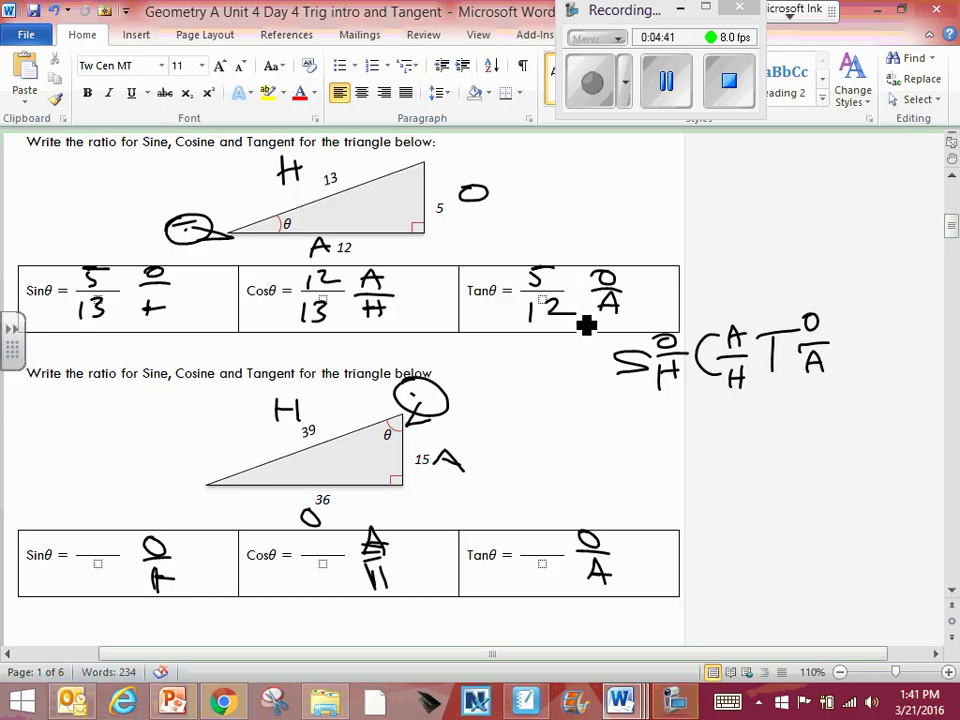
- Fix the lower sine H, then write 36/39, 15/39 and start 36/15 in the second table
drag(168, 567, 168, 590)
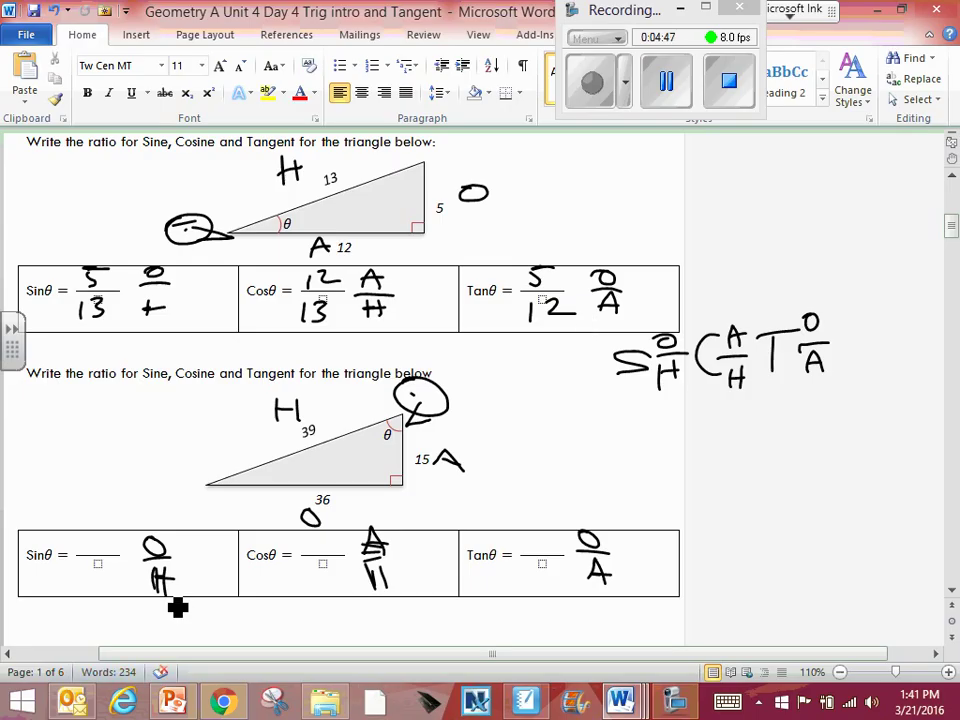
mouse_move(77, 533)
mouse_down()
mouse_move(99, 542)
mouse_move(78, 592)
mouse_up()
drag(108, 566, 107, 596)
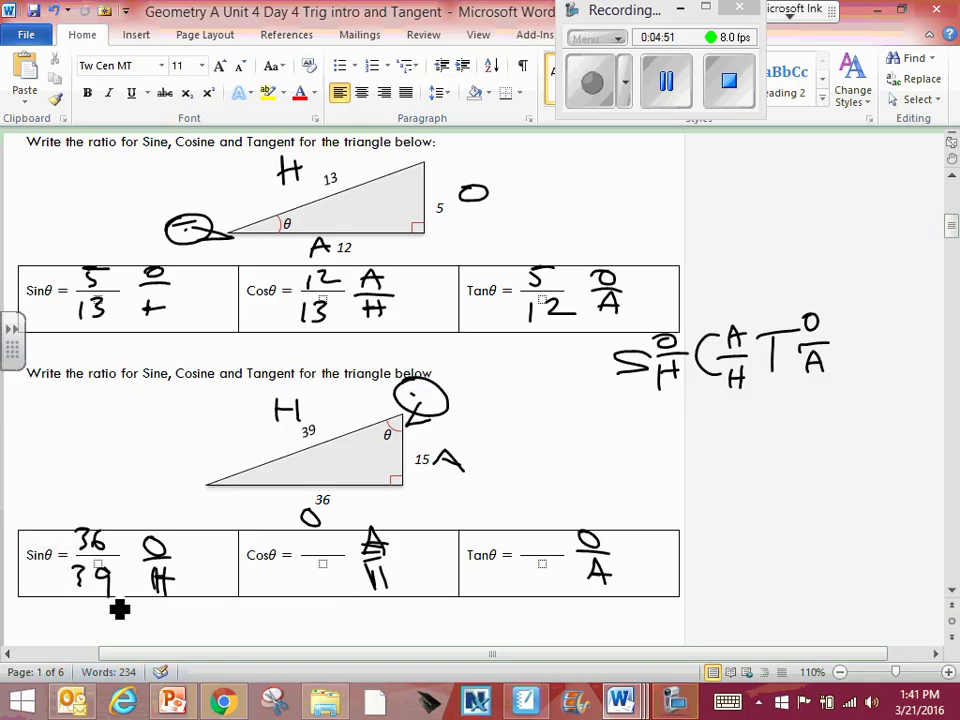
drag(314, 537, 316, 558)
mouse_move(328, 540)
mouse_down()
mouse_move(336, 566)
mouse_move(340, 535)
mouse_move(312, 582)
mouse_move(332, 588)
mouse_up()
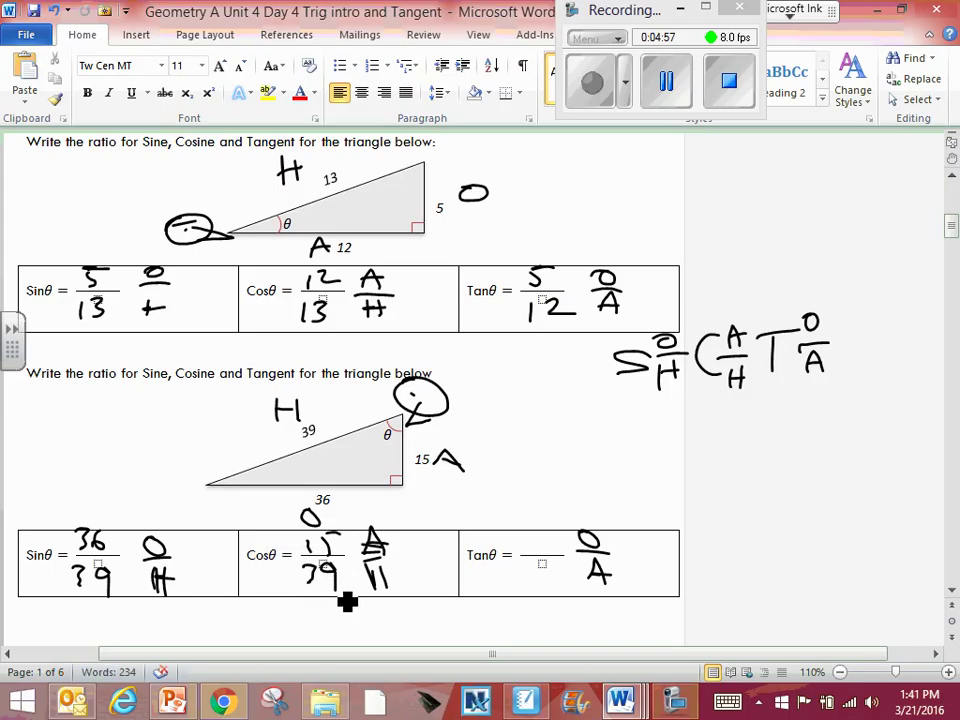
mouse_move(517, 535)
mouse_down()
mouse_move(524, 557)
mouse_move(561, 551)
mouse_move(535, 592)
mouse_up()
mouse_move(540, 576)
mouse_down()
mouse_move(556, 592)
mouse_move(570, 565)
mouse_up()
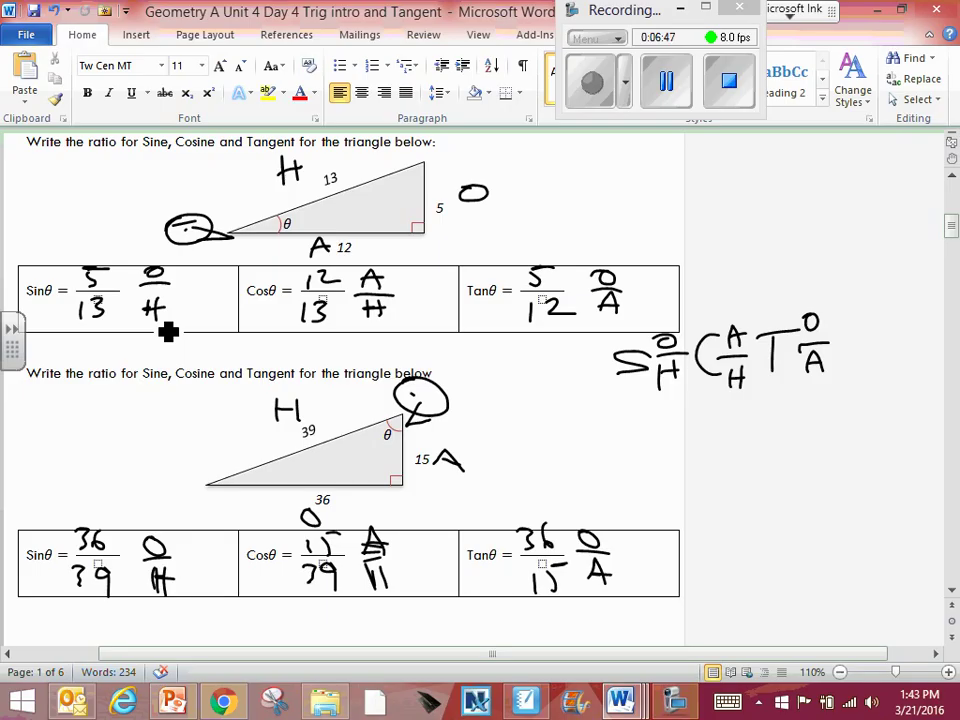
- Ink the problem number 22 and the first triangle's angle answer 22.6°
mouse_move(78, 347)
mouse_down()
mouse_move(118, 359)
mouse_move(162, 344)
mouse_up()
click(121, 357)
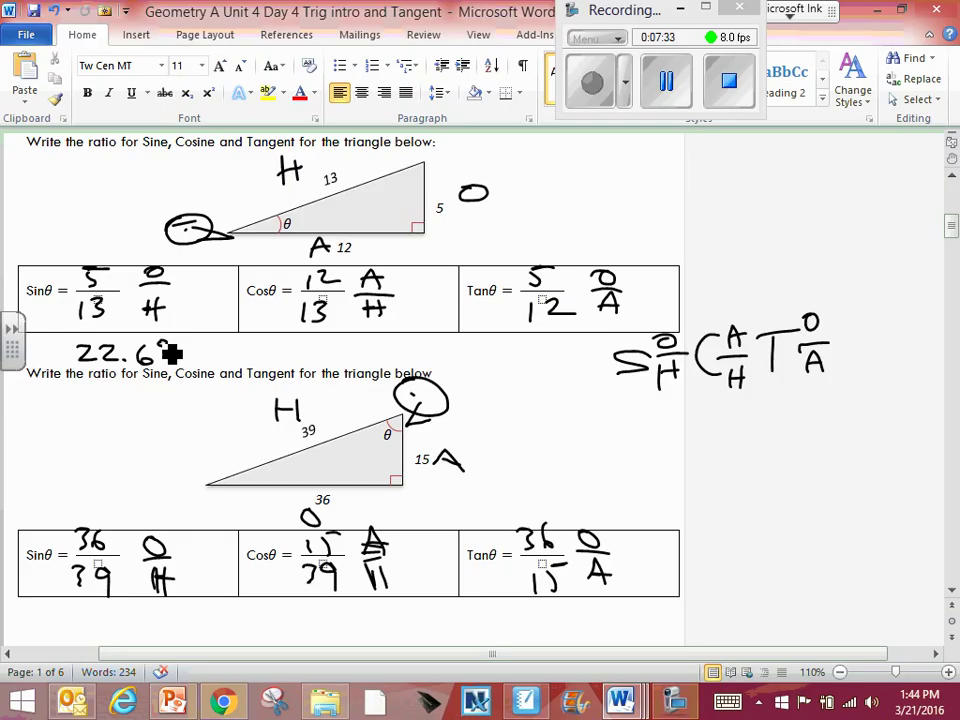
drag(300, 344, 373, 368)
click(353, 358)
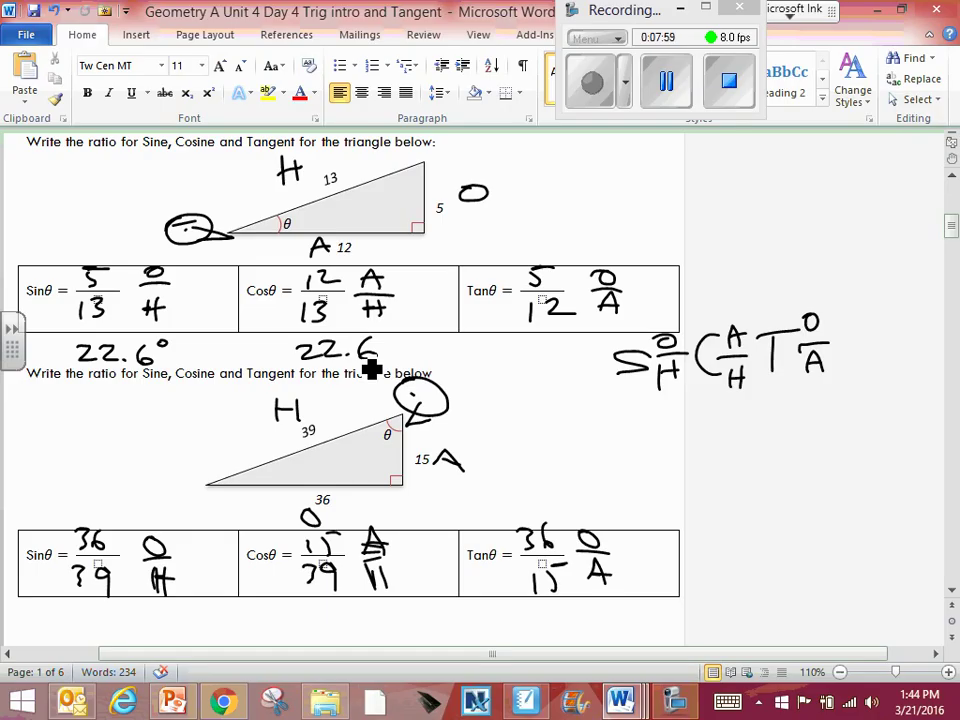
- Handwrite the second triangle's angle answer 67.3° below its table
click(581, 100)
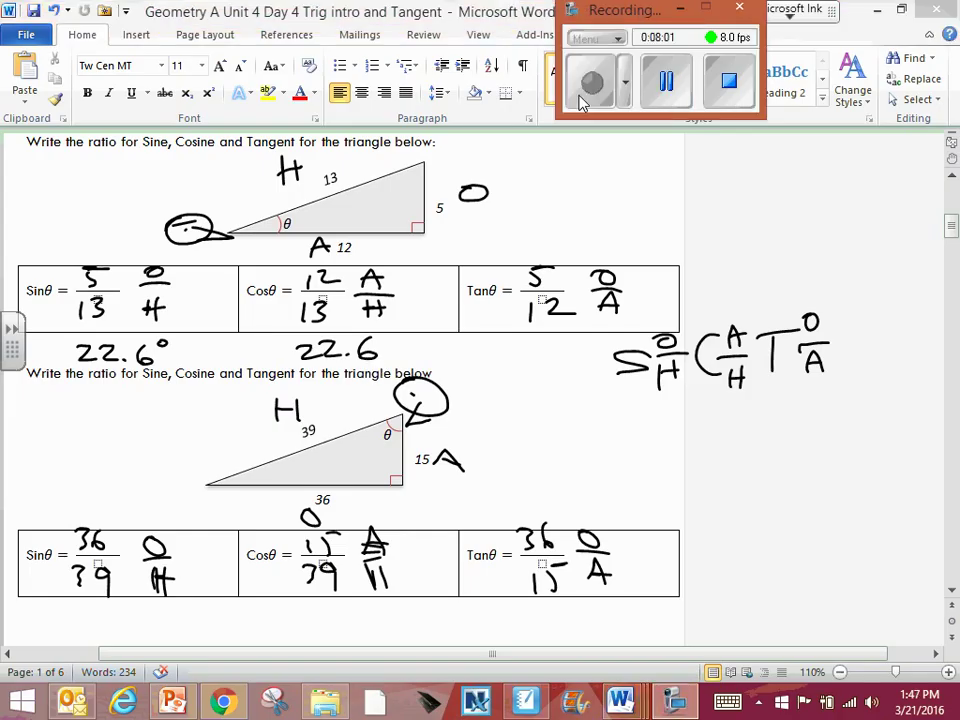
click(108, 622)
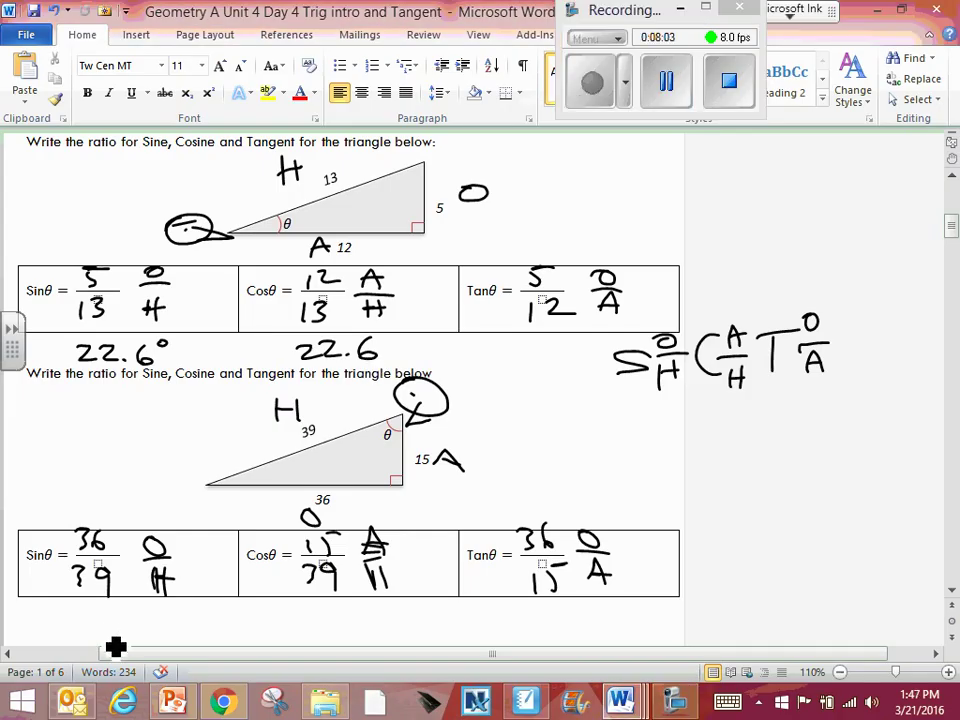
mouse_move(112, 617)
mouse_down()
mouse_move(124, 643)
mouse_move(140, 618)
mouse_move(131, 641)
mouse_move(176, 630)
mouse_move(169, 647)
mouse_move(184, 613)
mouse_up()
click(145, 637)
click(151, 636)
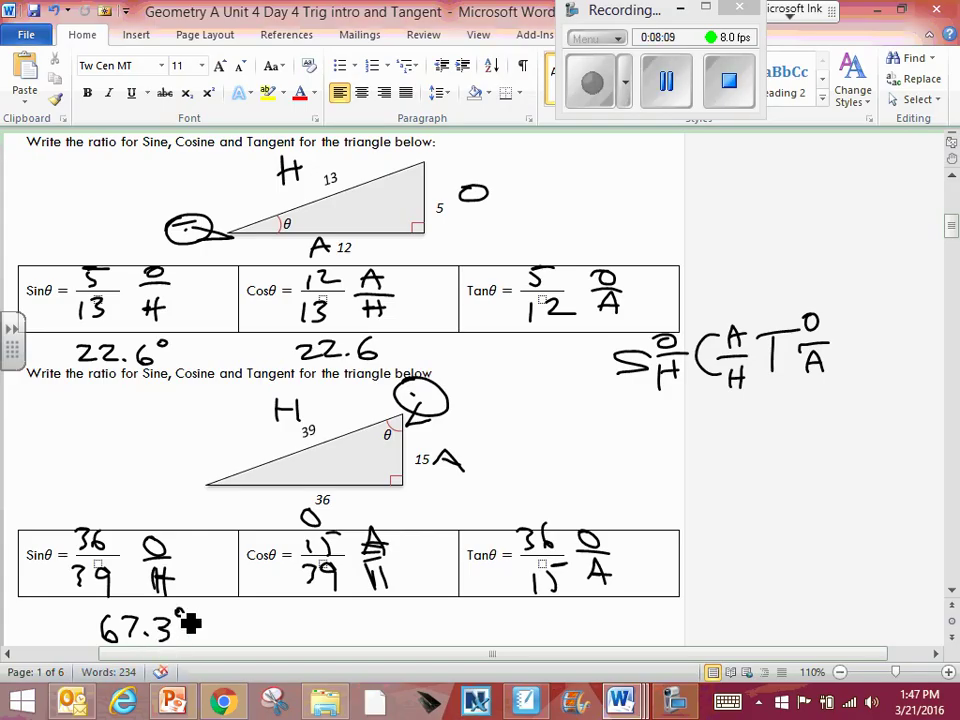
mouse_move(350, 612)
mouse_down()
mouse_move(356, 636)
mouse_move(399, 630)
mouse_move(381, 647)
mouse_move(408, 617)
mouse_up()
click(372, 632)
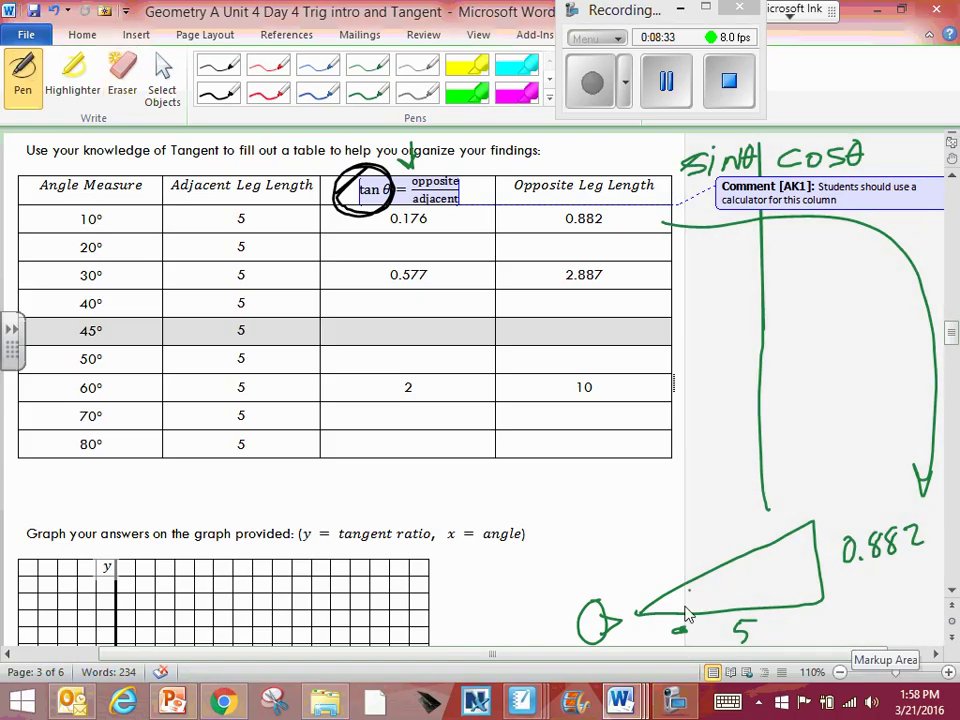
- Mark θ at the angle of the sketched tangent-table triangle
mouse_move(684, 596)
mouse_down()
mouse_move(698, 590)
mouse_move(684, 606)
mouse_move(698, 597)
mouse_up()
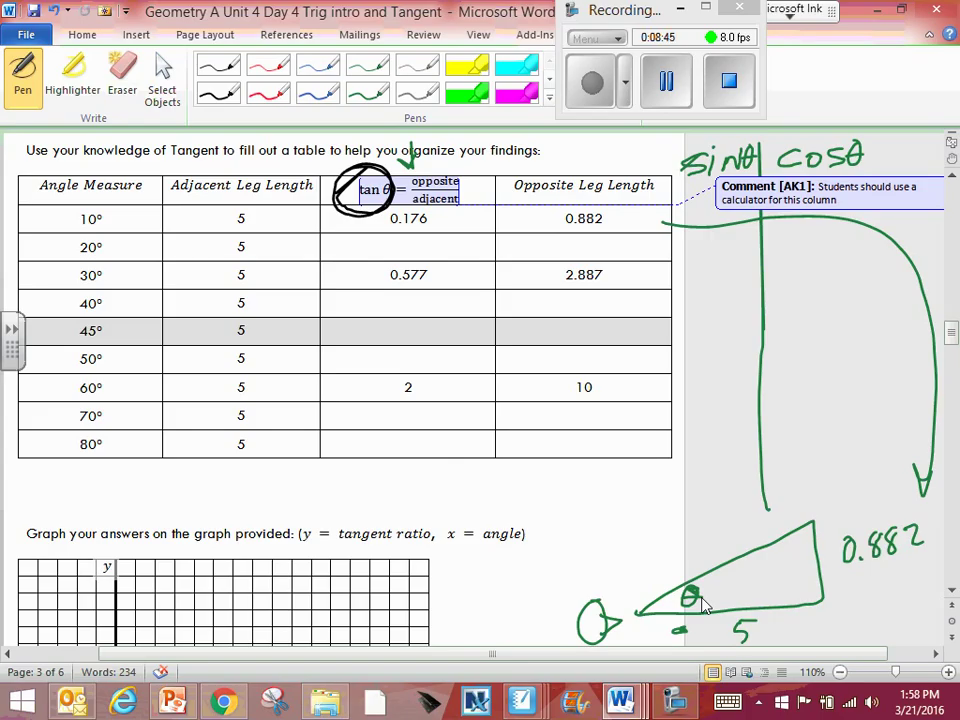
click(666, 82)
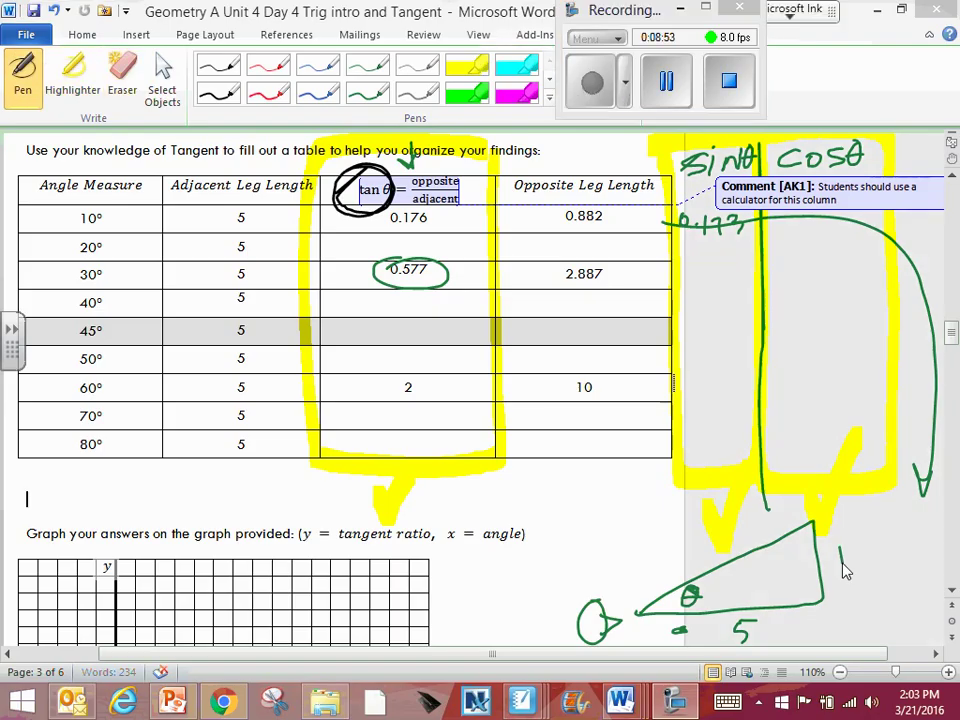
- Label the triangle's opposite side ? and its angle 20°
drag(831, 547, 839, 566)
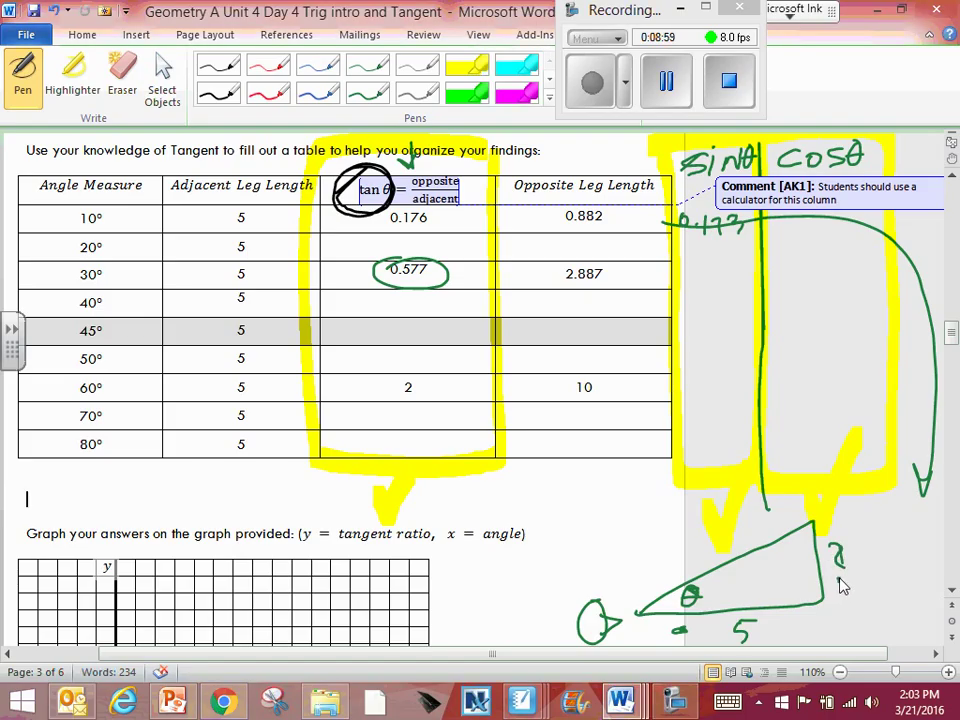
mouse_move(706, 588)
mouse_down()
mouse_move(716, 601)
mouse_move(741, 578)
mouse_up()
drag(486, 484, 502, 508)
- Write tan20 = ?/5 below the table and rearrange it to 5(tan20) = ?
mouse_move(478, 491)
mouse_down()
mouse_move(498, 490)
mouse_move(531, 516)
mouse_move(566, 506)
mouse_up()
drag(572, 497, 587, 502)
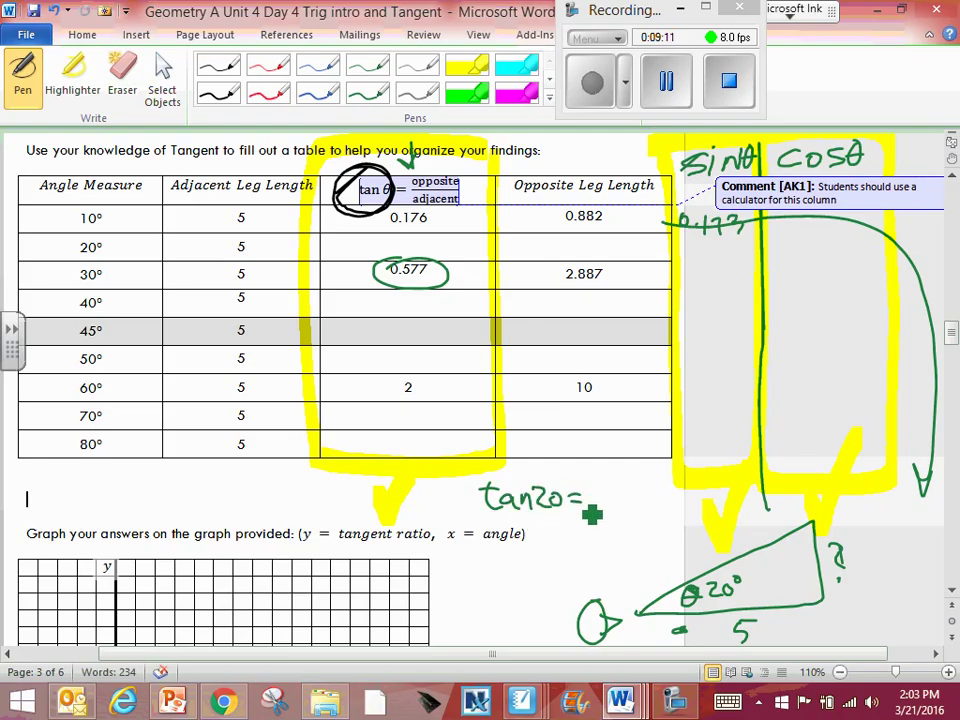
drag(597, 477, 611, 505)
drag(606, 511, 600, 522)
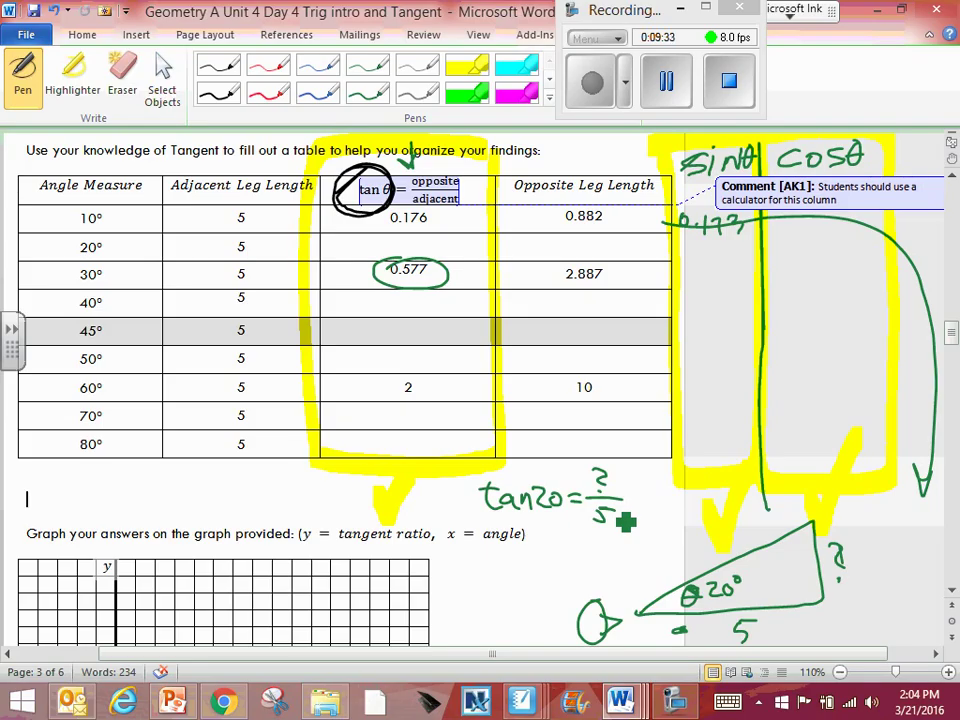
mouse_move(472, 528)
mouse_down()
mouse_move(464, 546)
mouse_move(506, 549)
mouse_move(513, 536)
mouse_move(525, 549)
mouse_move(560, 550)
mouse_move(567, 534)
mouse_move(578, 548)
mouse_up()
mouse_move(584, 537)
mouse_down()
mouse_move(601, 536)
mouse_move(602, 545)
mouse_up()
drag(612, 534, 621, 549)
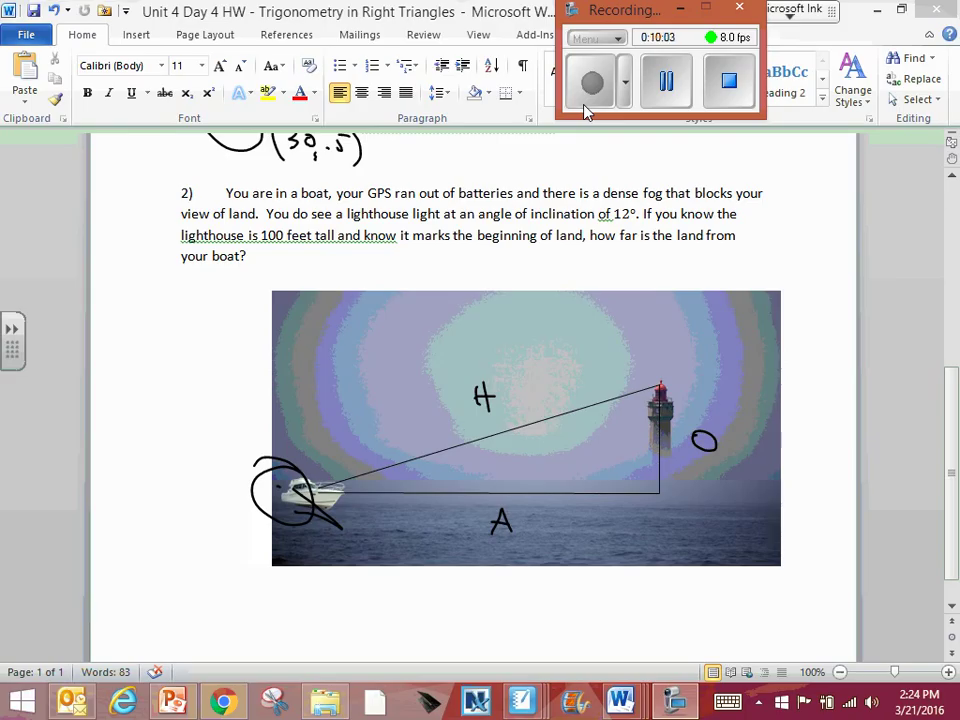
- Ink a 12° angle at the boat, 100 for the lighthouse height, and ? for the distance
click(404, 510)
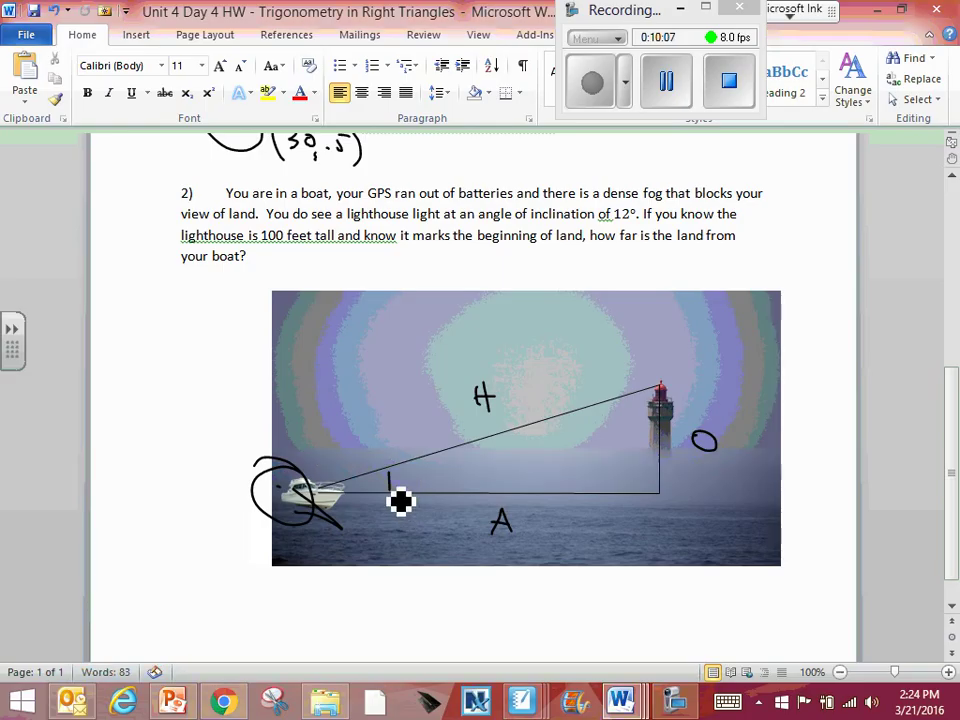
drag(390, 472, 390, 490)
mouse_move(398, 474)
mouse_down()
mouse_move(413, 489)
mouse_move(421, 472)
mouse_up()
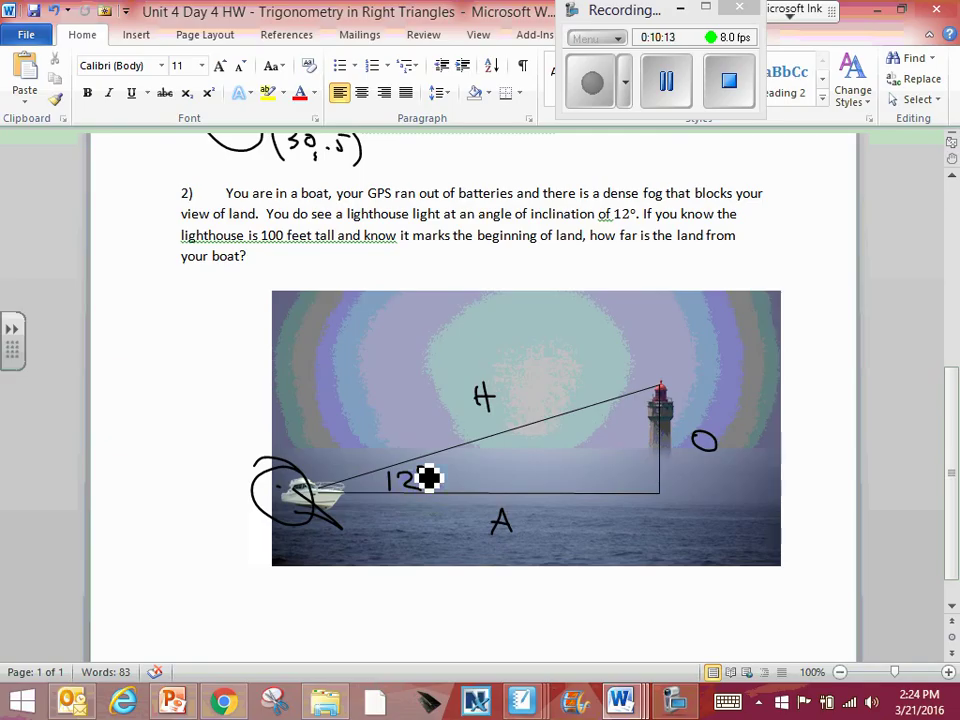
drag(419, 468, 422, 467)
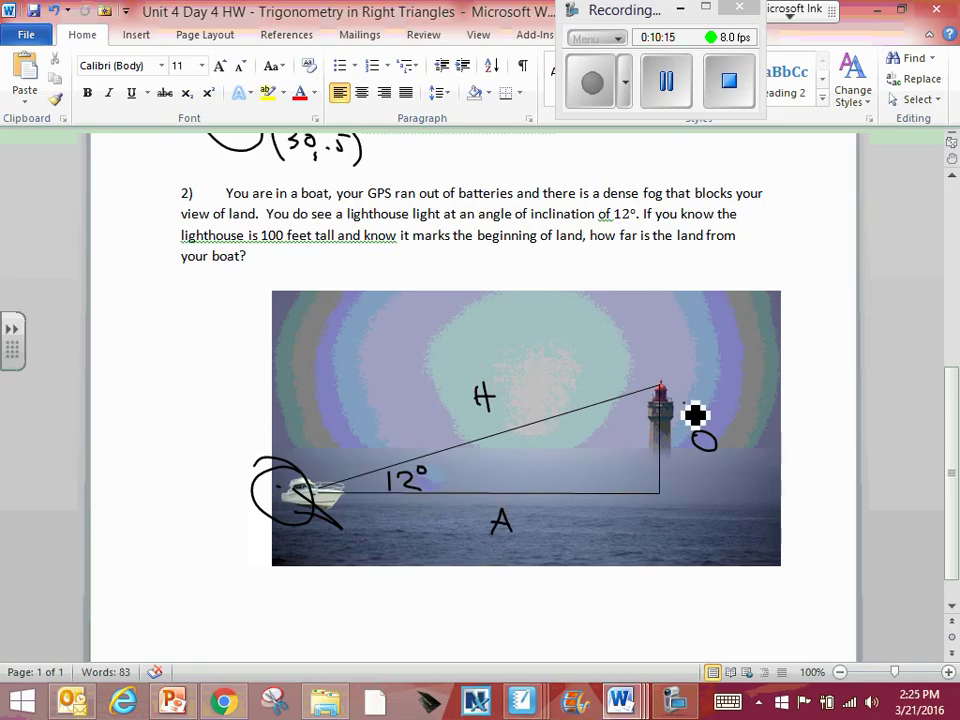
mouse_move(683, 404)
mouse_down()
mouse_move(683, 421)
mouse_move(700, 407)
mouse_up()
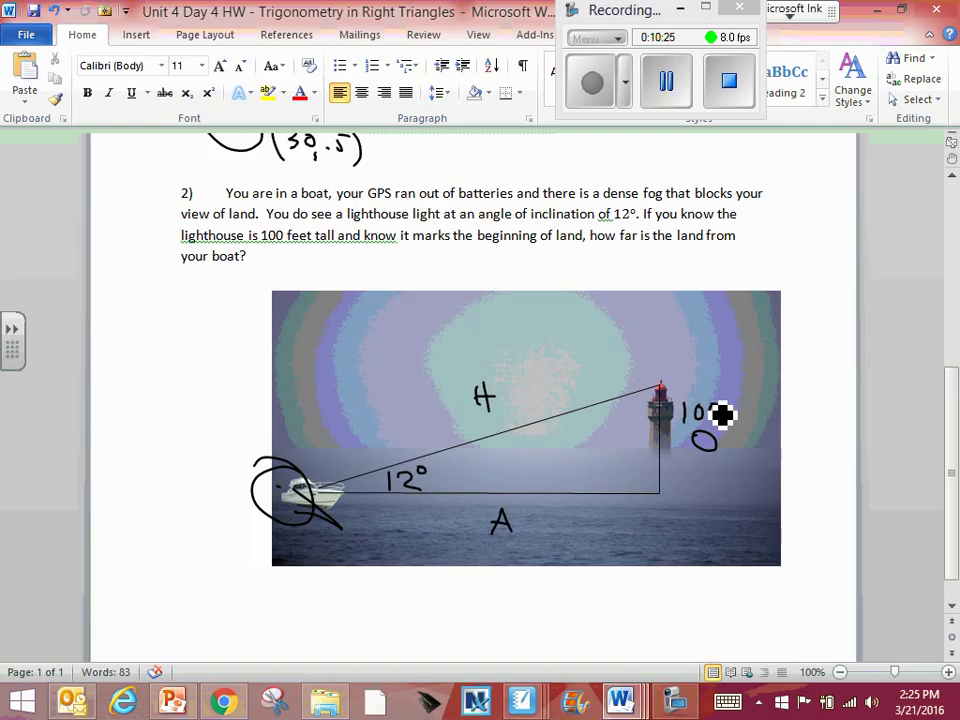
drag(485, 555, 491, 572)
click(488, 587)
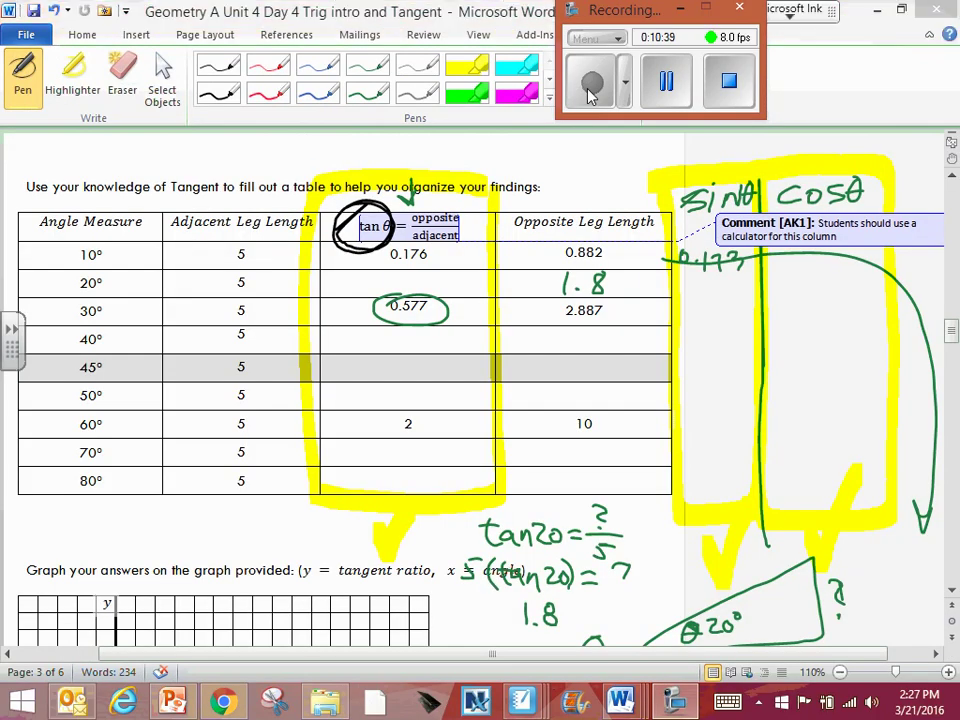
- Handwrite green tangent values .34, .83, 19, 2.7 and 5.6 in the 20°, 40°, 50°, 70° and 80° rows
mouse_move(398, 274)
mouse_down()
mouse_move(399, 295)
mouse_move(432, 296)
mouse_up()
click(392, 288)
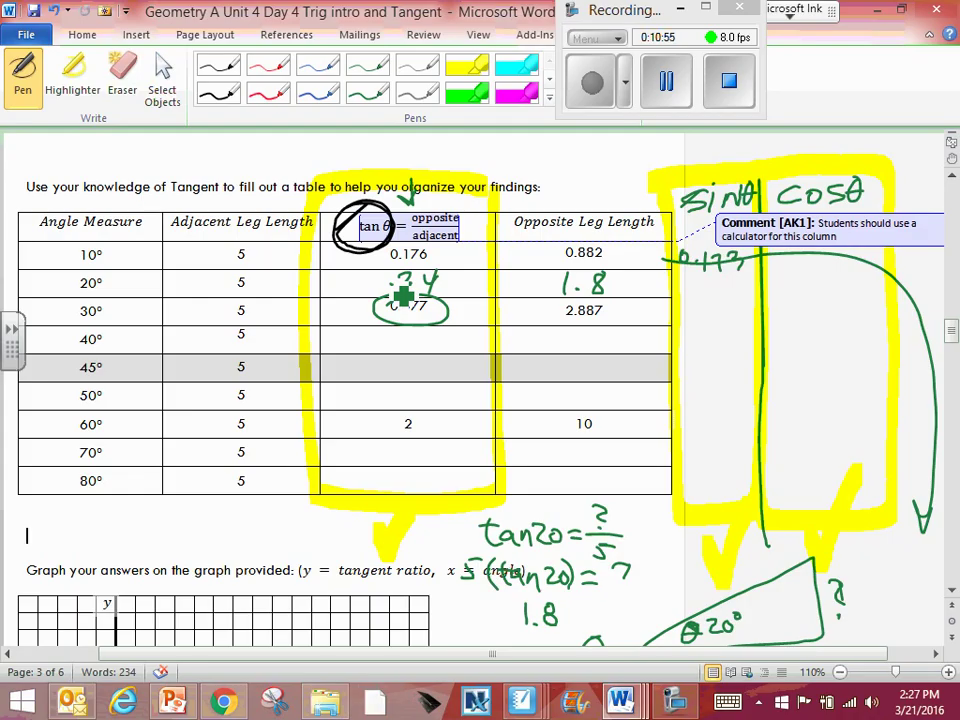
mouse_move(400, 388)
mouse_down()
mouse_move(400, 407)
mouse_move(422, 407)
mouse_up()
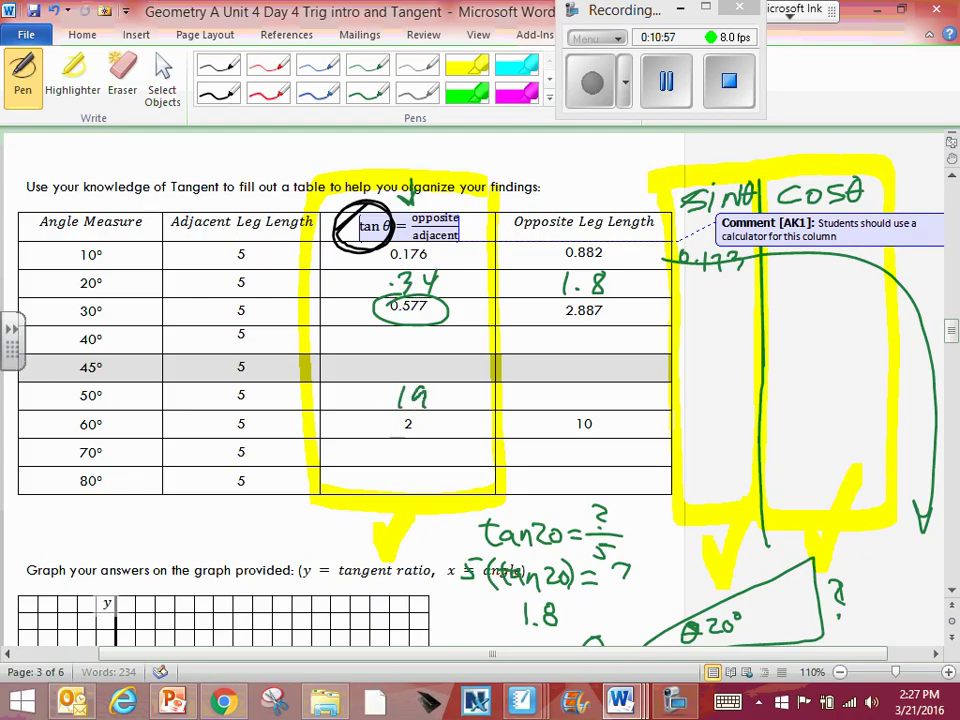
click(411, 457)
drag(384, 447, 439, 463)
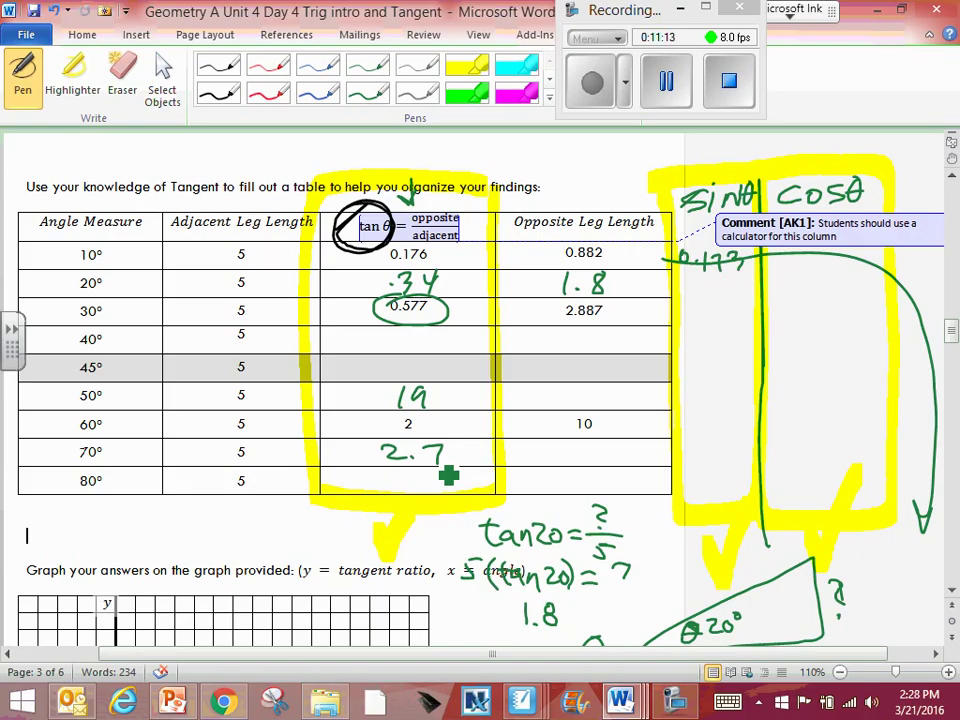
drag(402, 475, 390, 489)
click(418, 488)
mouse_move(446, 475)
mouse_down()
mouse_move(440, 485)
mouse_move(451, 497)
mouse_up()
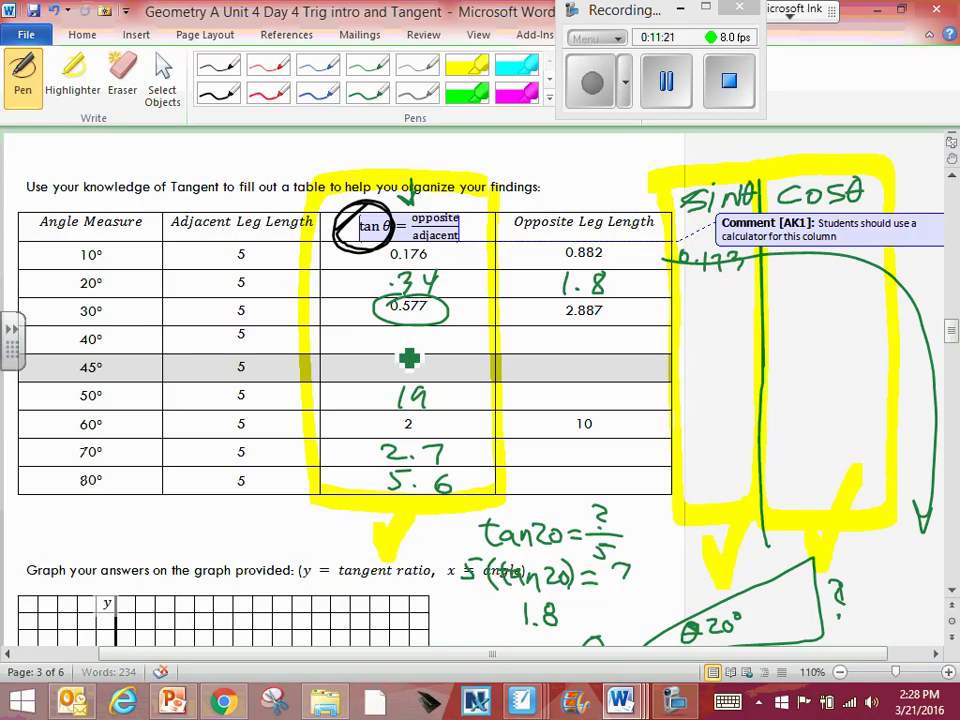
mouse_move(409, 358)
mouse_down()
mouse_move(446, 333)
mouse_move(415, 350)
mouse_up()
click(390, 350)
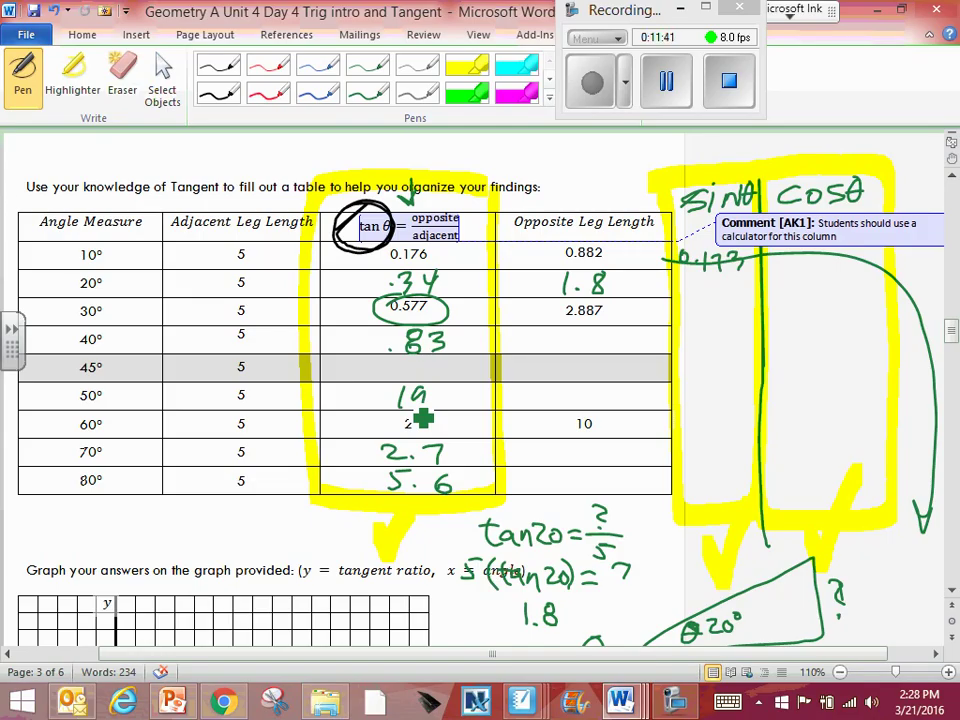
- Draw green ink ovals around the Angle Measure column and the tan θ values column
mouse_move(80, 232)
mouse_down()
mouse_move(48, 300)
mouse_move(48, 396)
mouse_move(78, 505)
mouse_move(125, 440)
mouse_move(118, 270)
mouse_move(100, 245)
mouse_up()
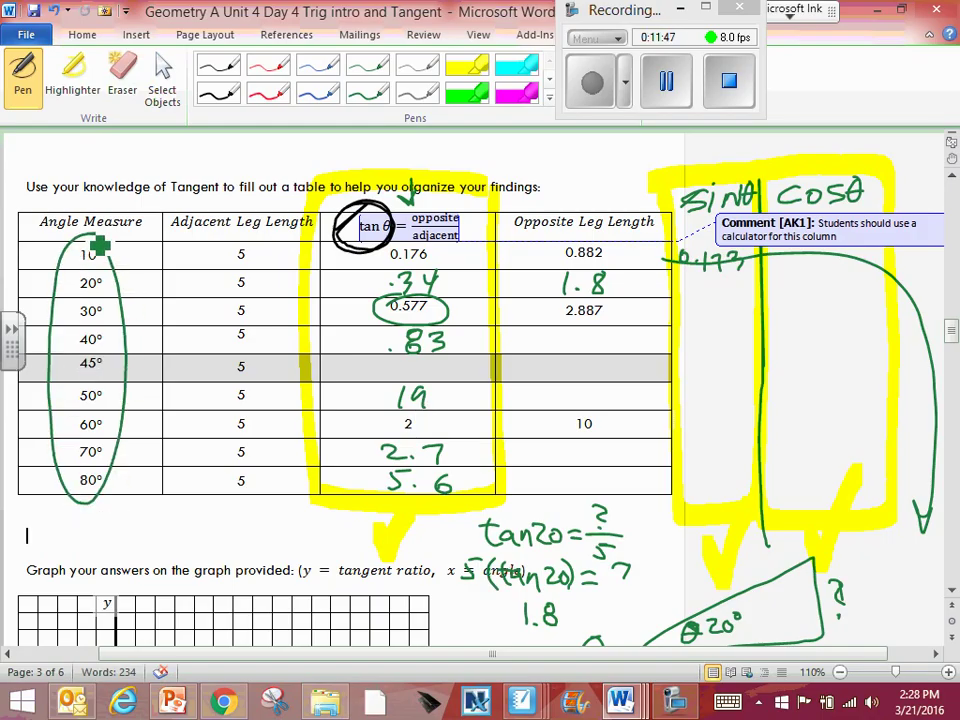
mouse_move(362, 241)
mouse_down()
mouse_move(363, 447)
mouse_move(433, 521)
mouse_move(493, 369)
mouse_move(388, 244)
mouse_move(361, 288)
mouse_up()
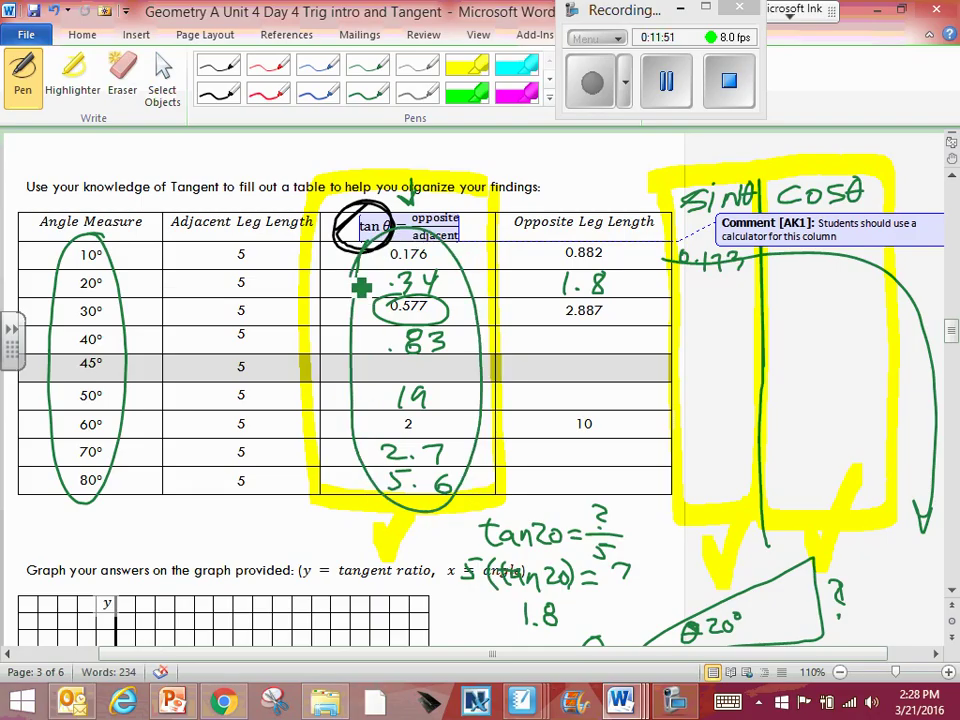